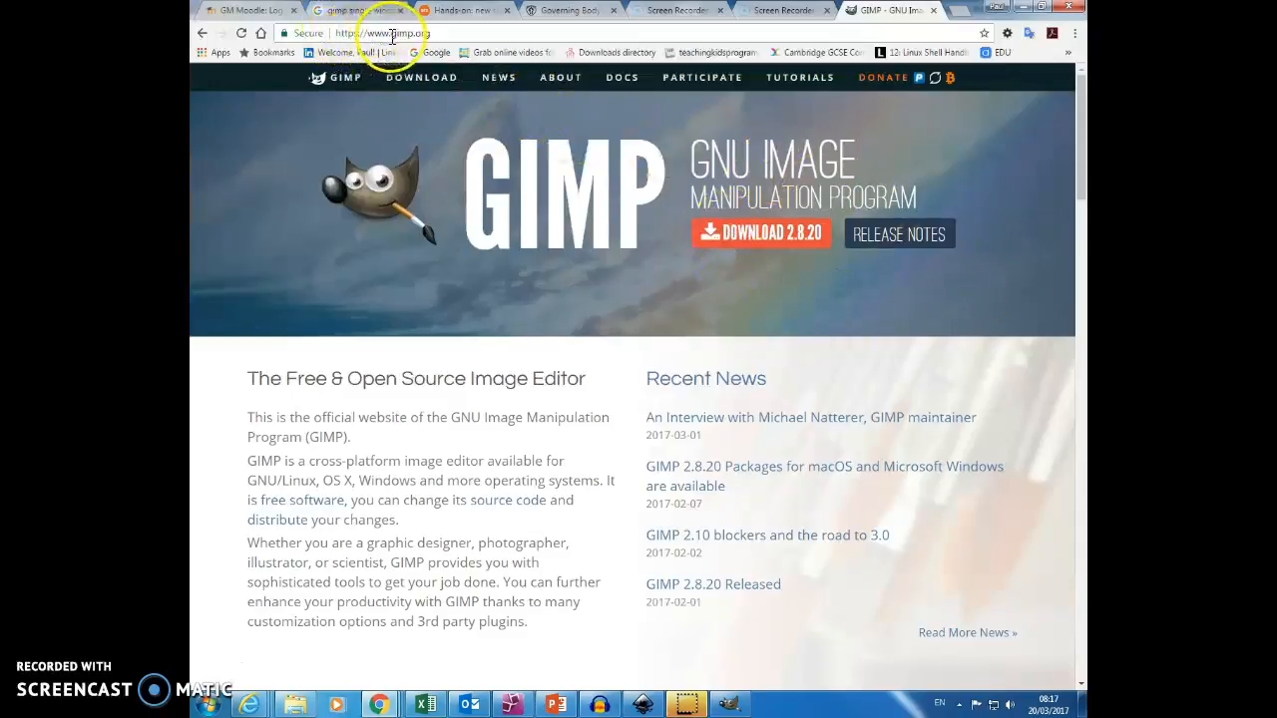
Step: Switch to GIMP, combine its separate windows in single-window mode, and maximize the window
left_click(733, 706)
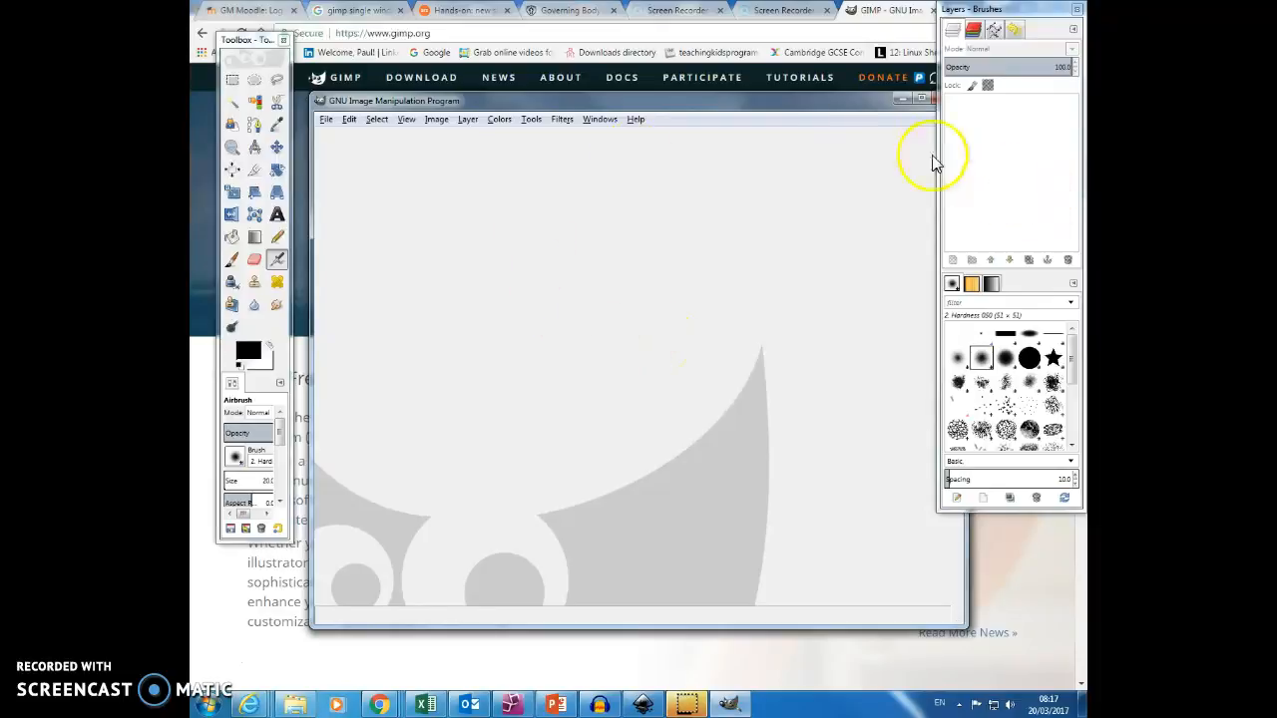
left_click_drag(704, 100, 692, 48)
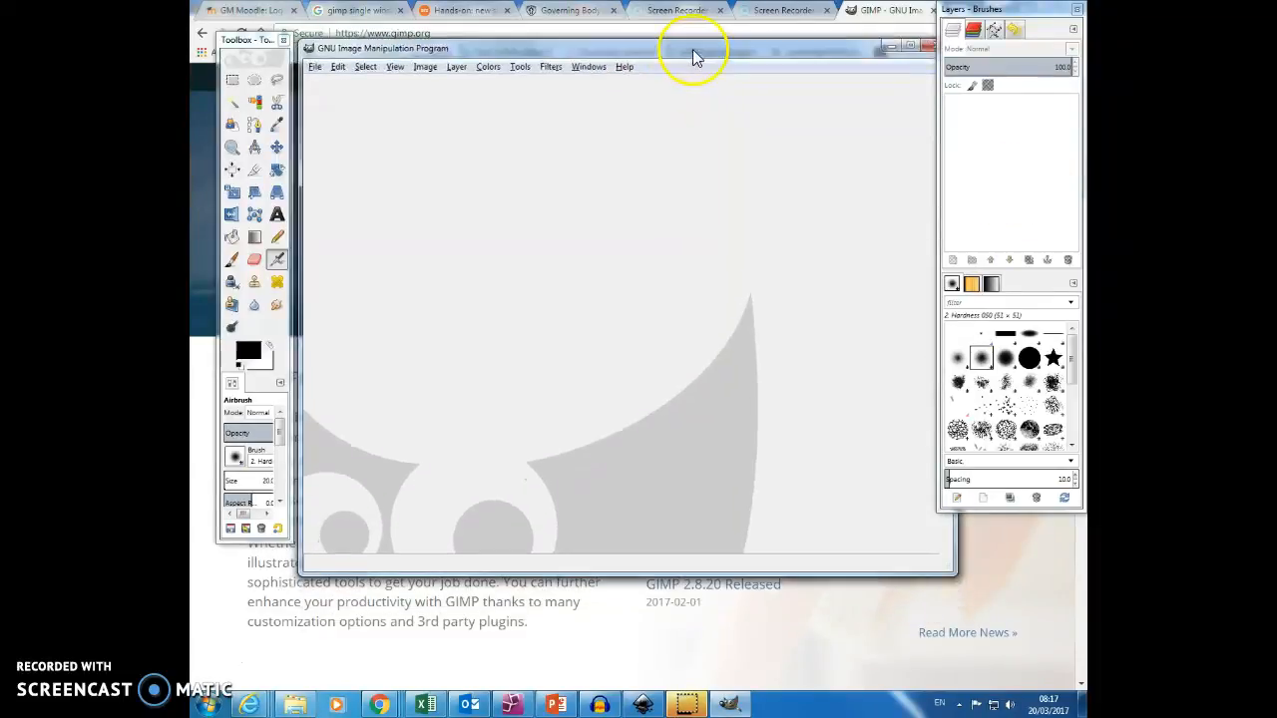
left_click(589, 68)
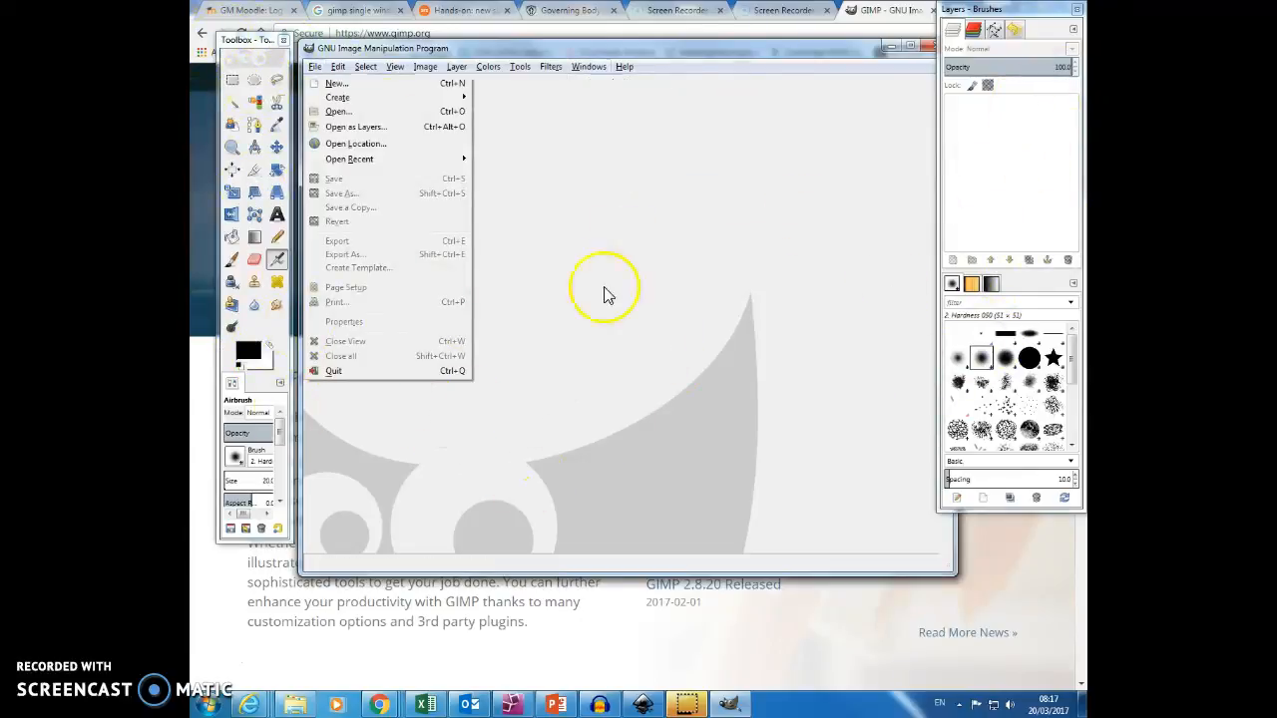
mouse_move(588, 67)
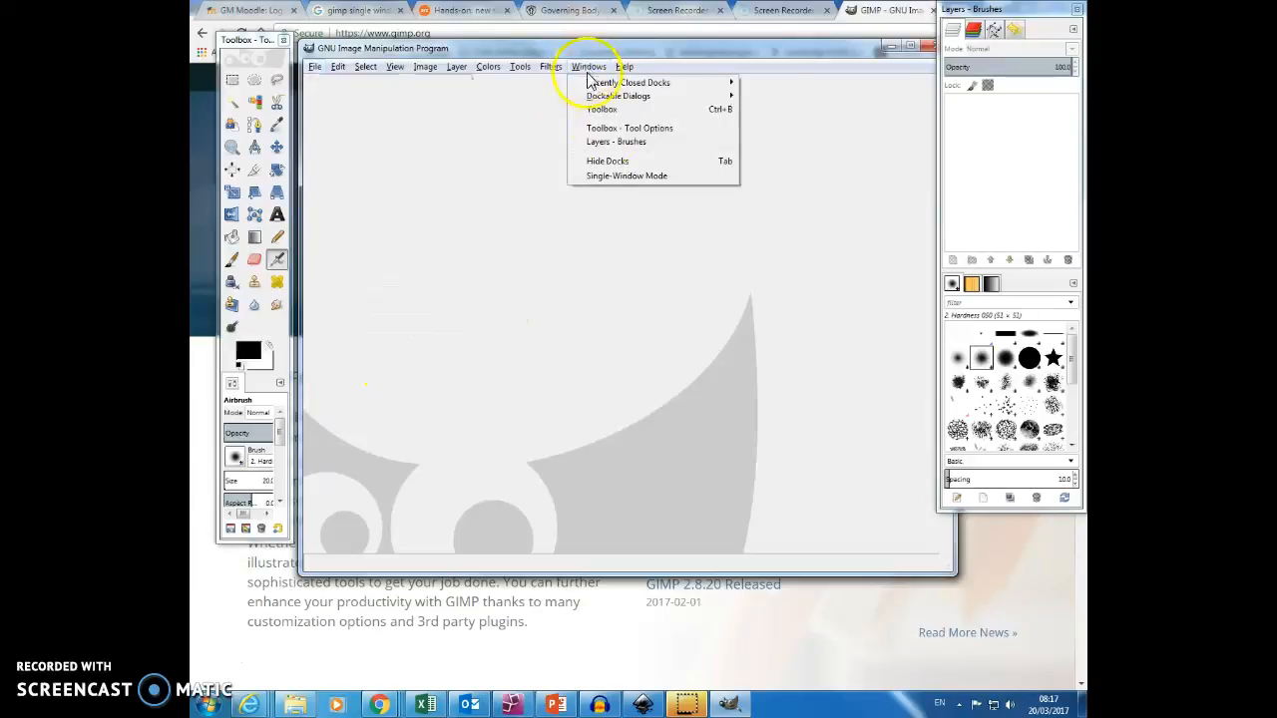
left_click(615, 177)
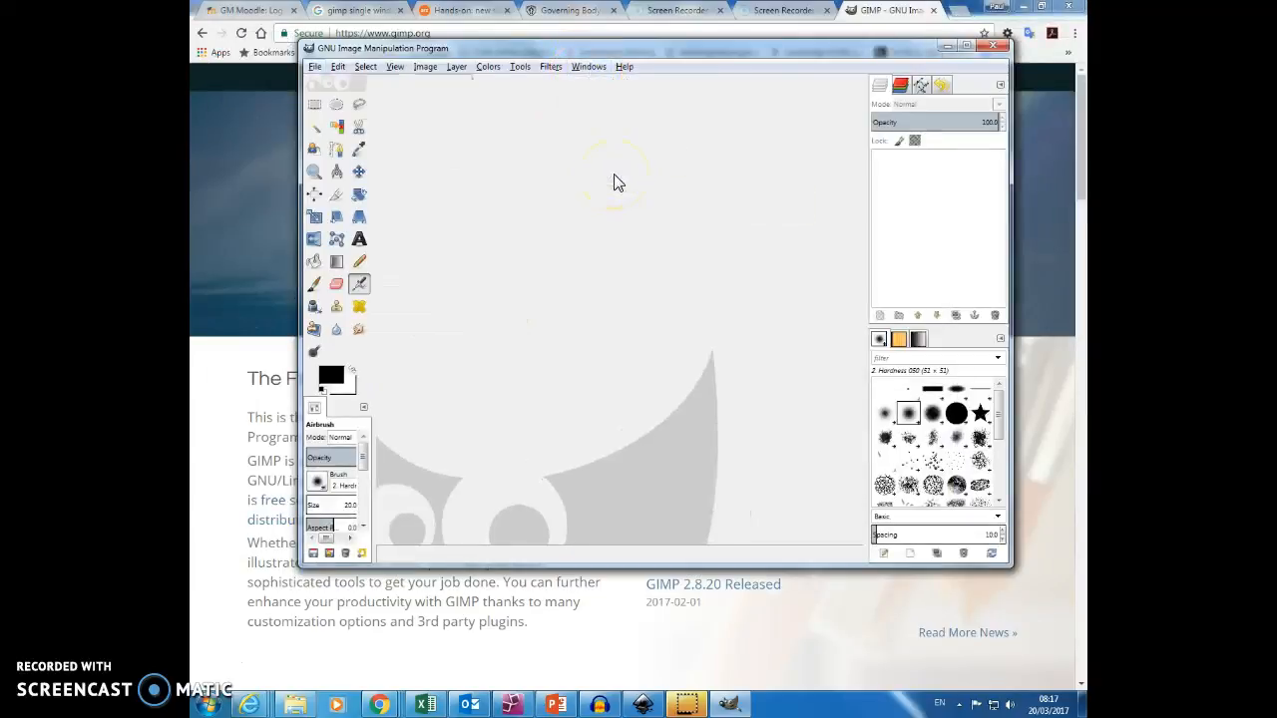
left_click(967, 46)
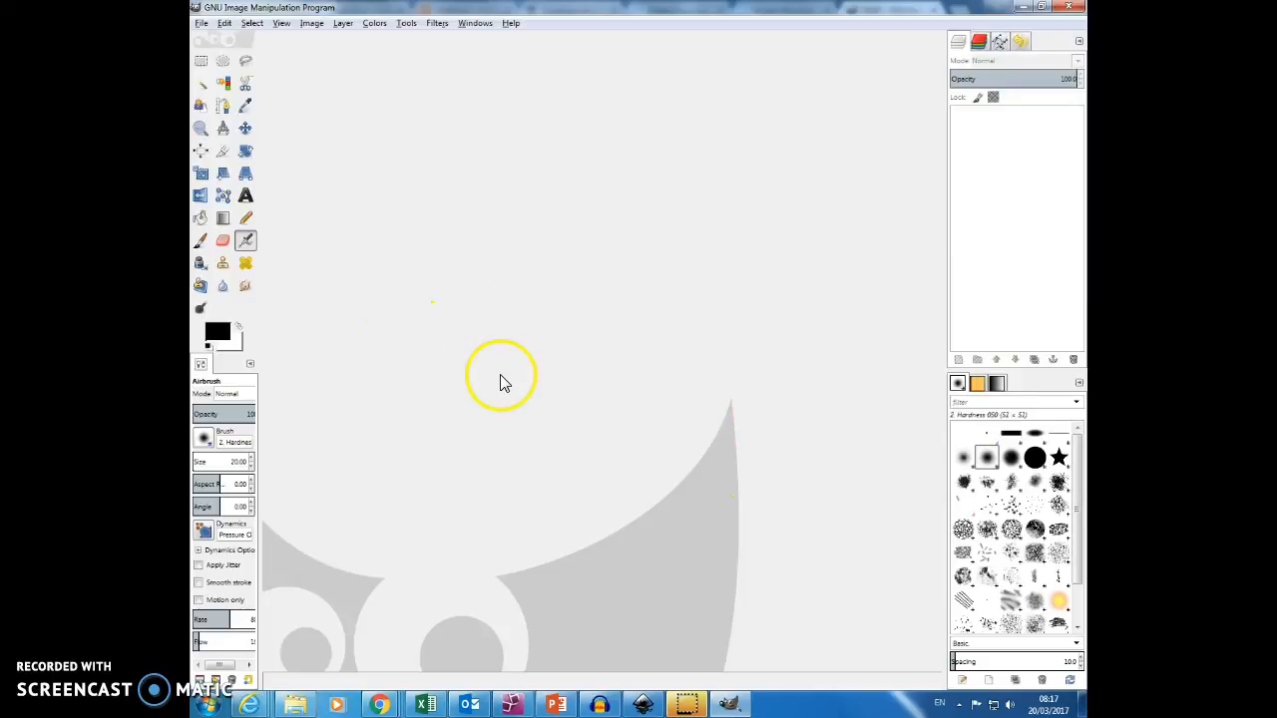
Step: Create a new image from the A4 (300ppi) template
left_click(202, 24)
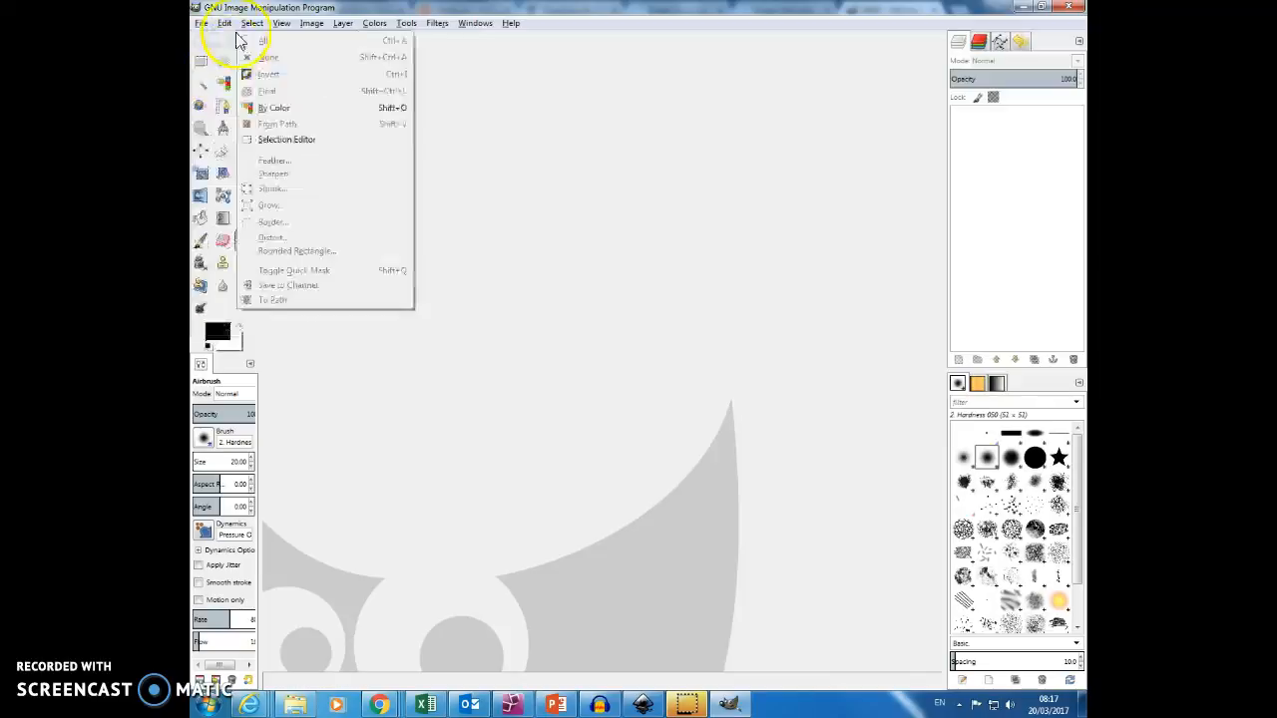
left_click(213, 41)
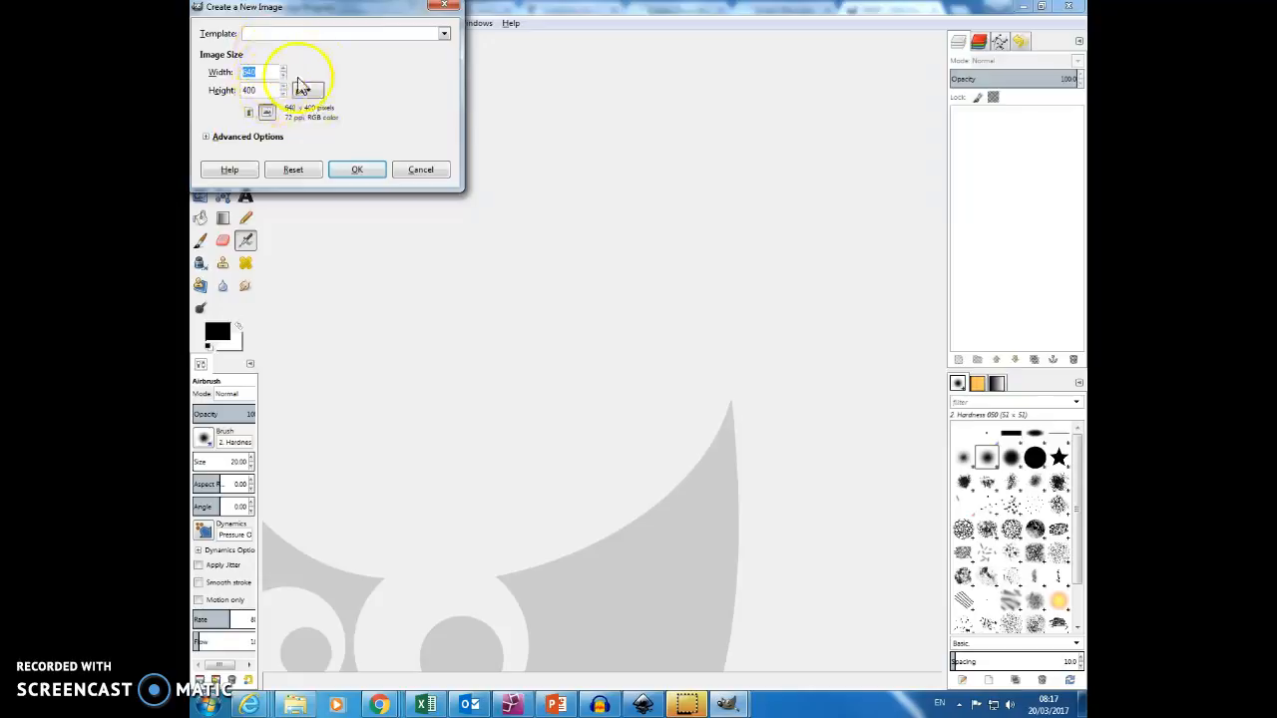
left_click(444, 35)
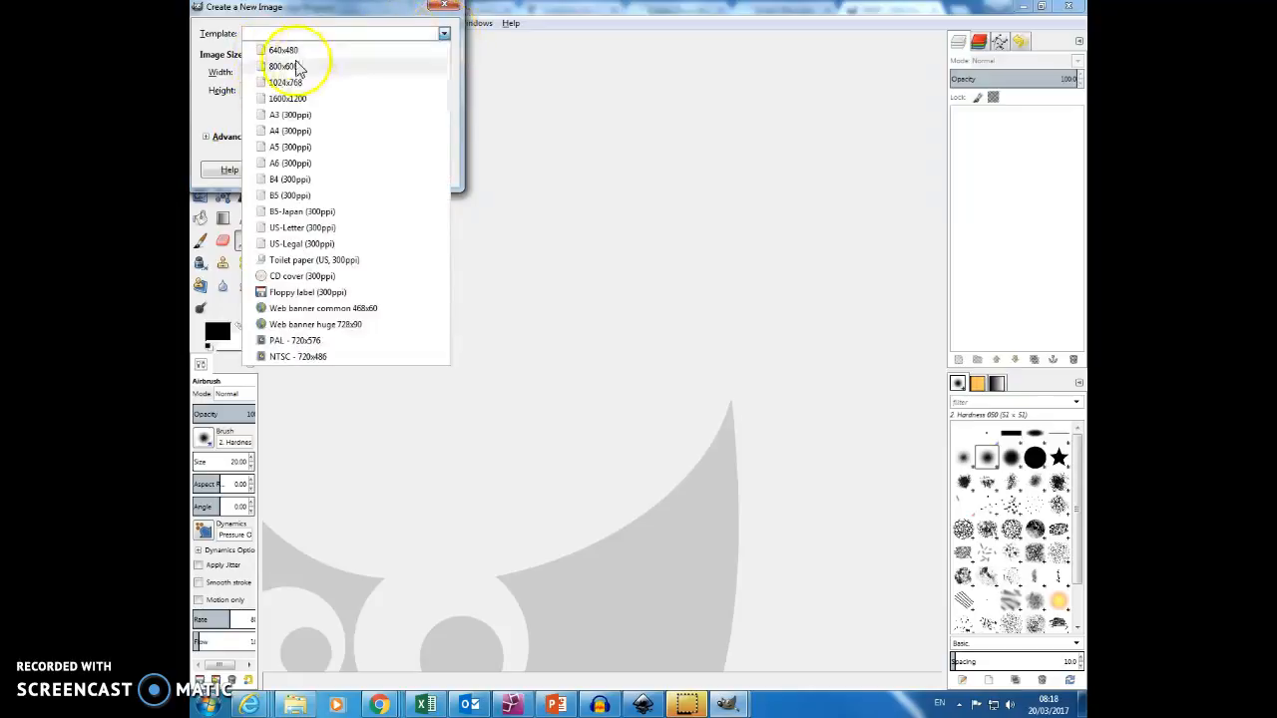
left_click(315, 133)
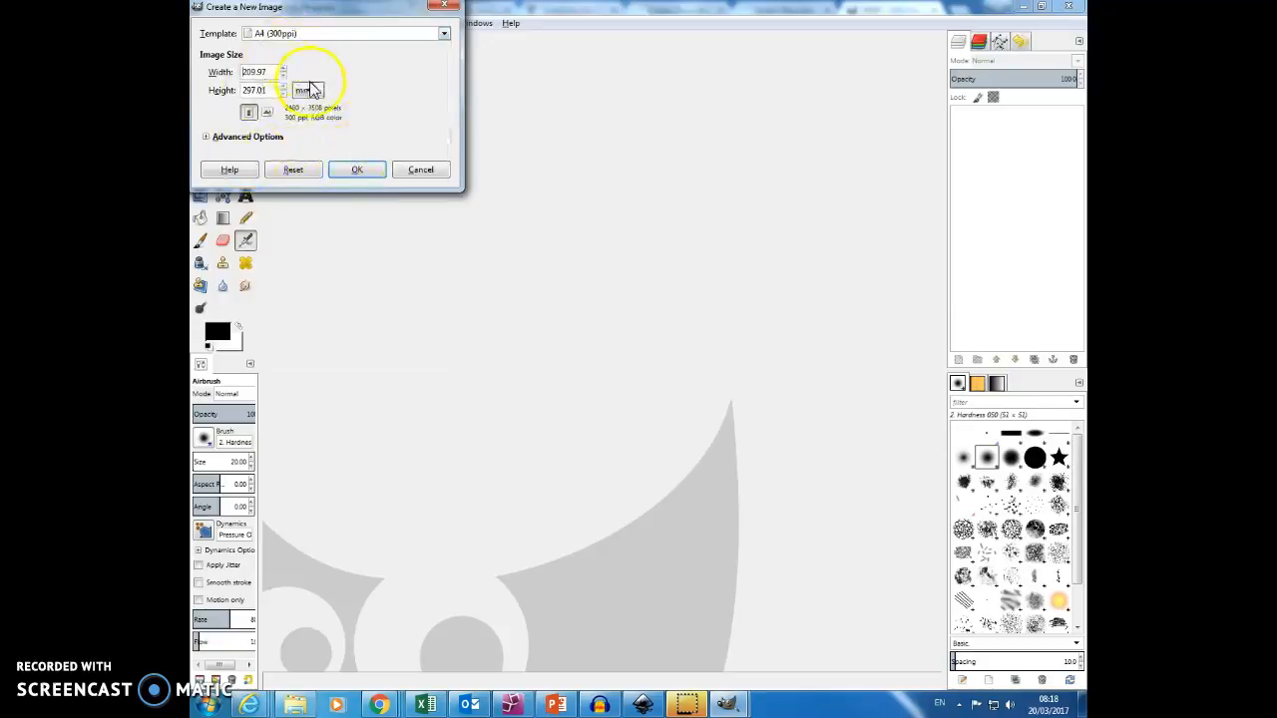
left_click(362, 170)
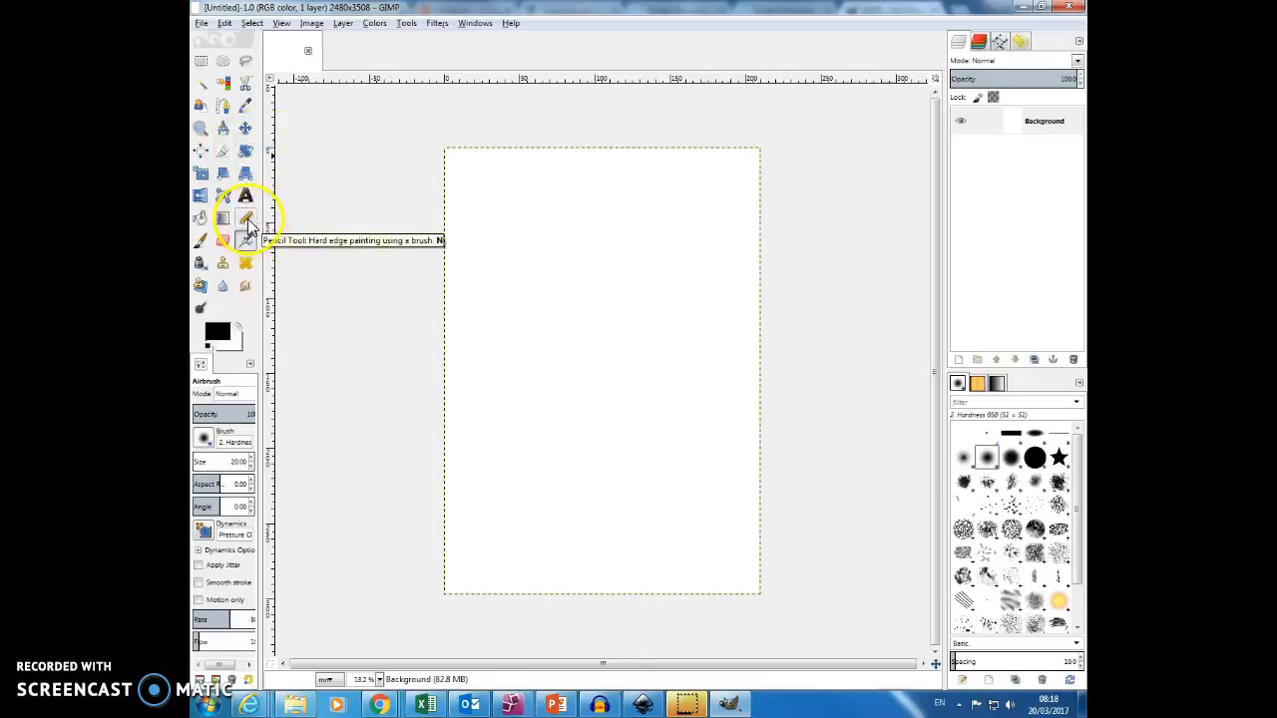
Step: Paint a black winding line across the upper part of the page with the Paintbrush tool
left_click(201, 242)
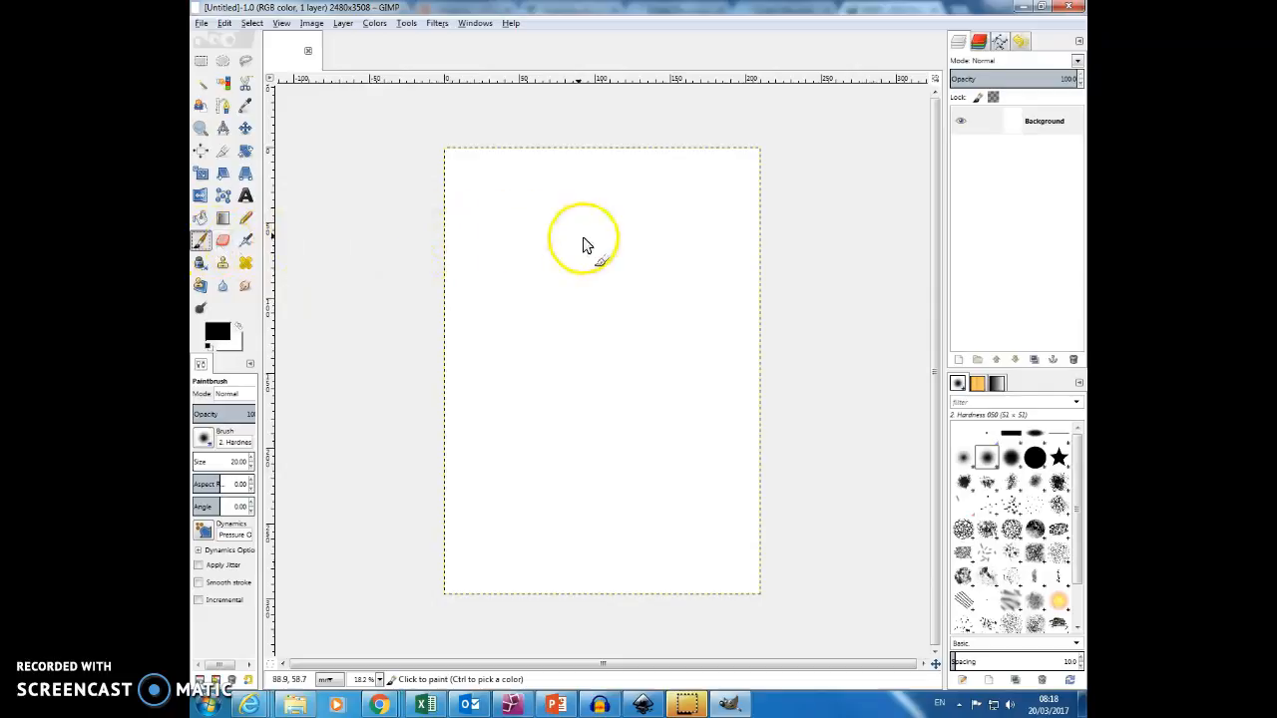
mouse_move(509, 218)
left_mouse_down()
mouse_move(569, 281)
mouse_move(634, 261)
left_mouse_up()
mouse_move(589, 204)
left_mouse_down()
mouse_move(644, 173)
mouse_move(670, 205)
mouse_move(728, 185)
left_mouse_up()
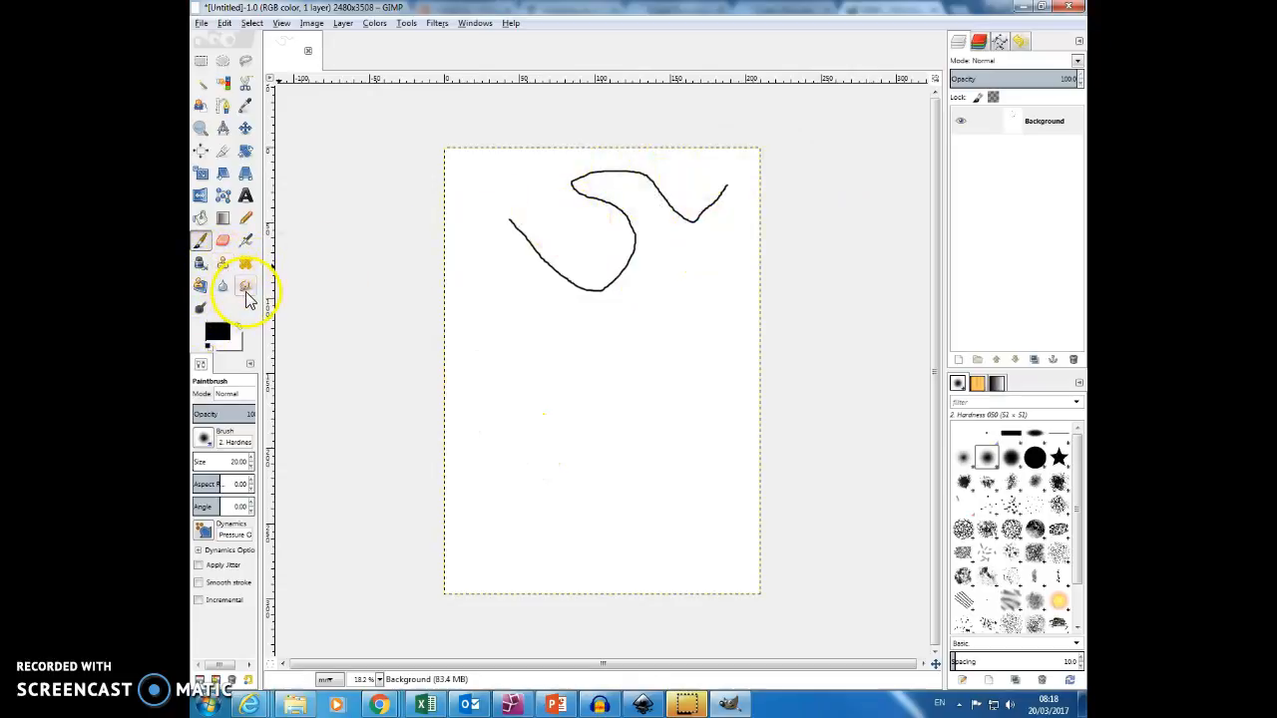
Step: Zoom in to 1100% on the painted curve to examine the pixels along its soft edge
left_click(201, 127)
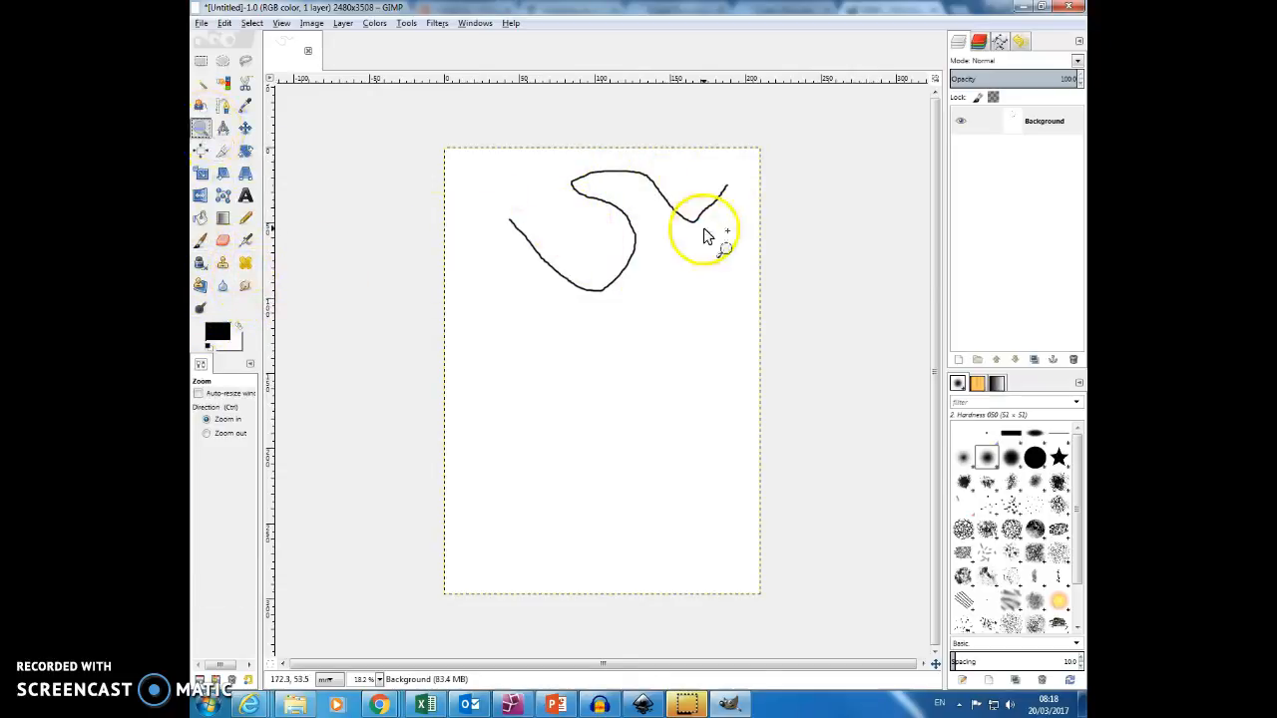
left_click(630, 224)
left_click(631, 223)
left_click(631, 224)
left_click(632, 224)
left_click(632, 223)
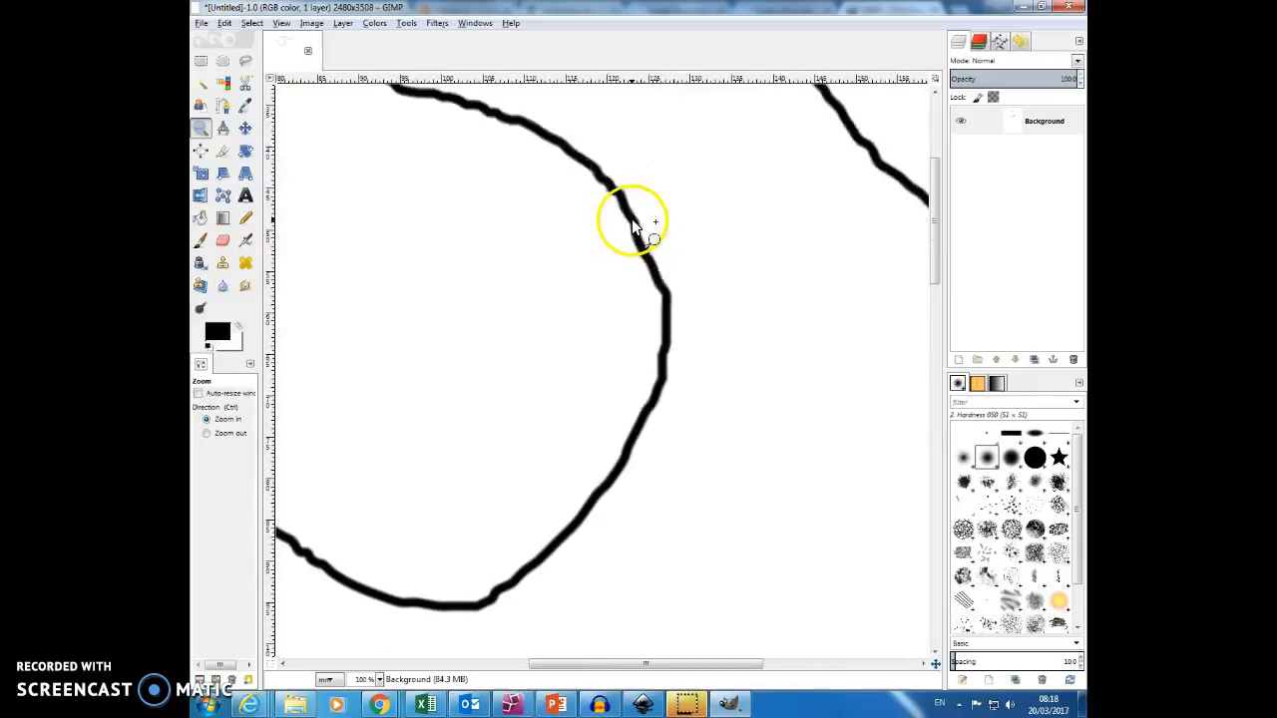
left_click(631, 223)
left_click(631, 224)
left_click(629, 223)
left_click(629, 224)
left_click(630, 223)
left_click(629, 223)
left_click(639, 225)
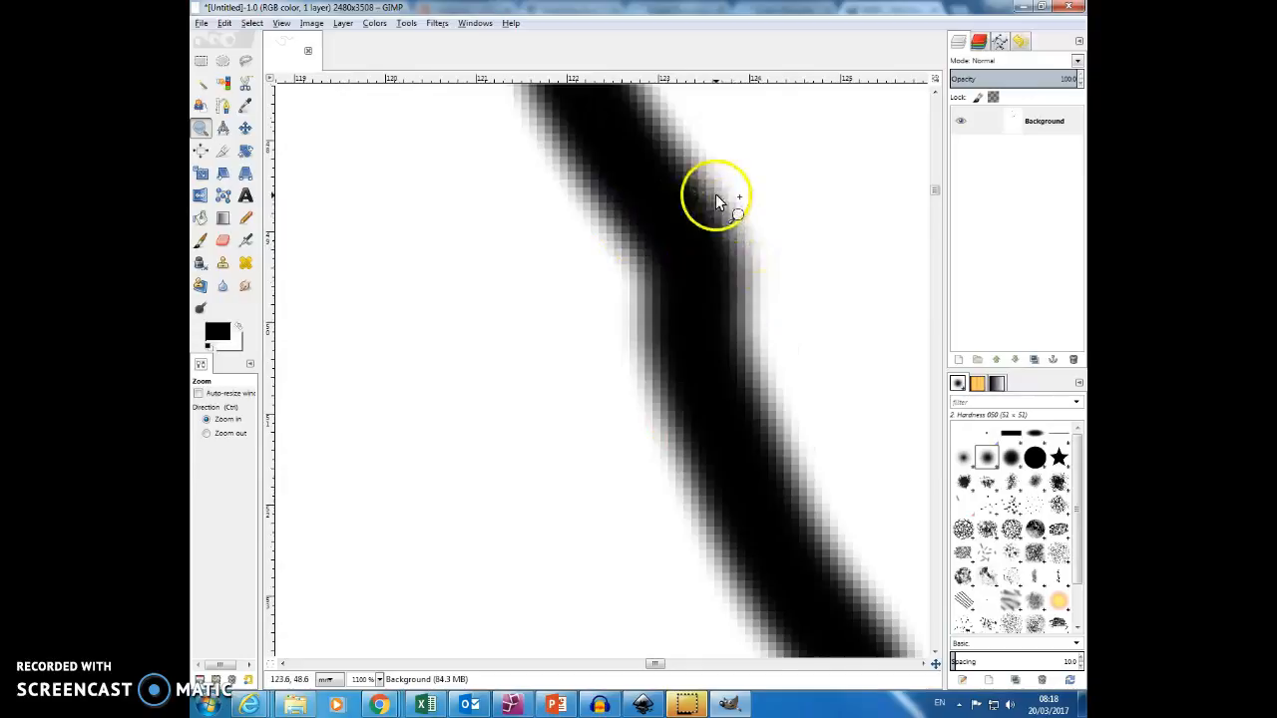
Step: Set the Zoom tool to zoom out and shrink the view until the whole page is tiny
right_click(622, 233)
left_click(621, 230)
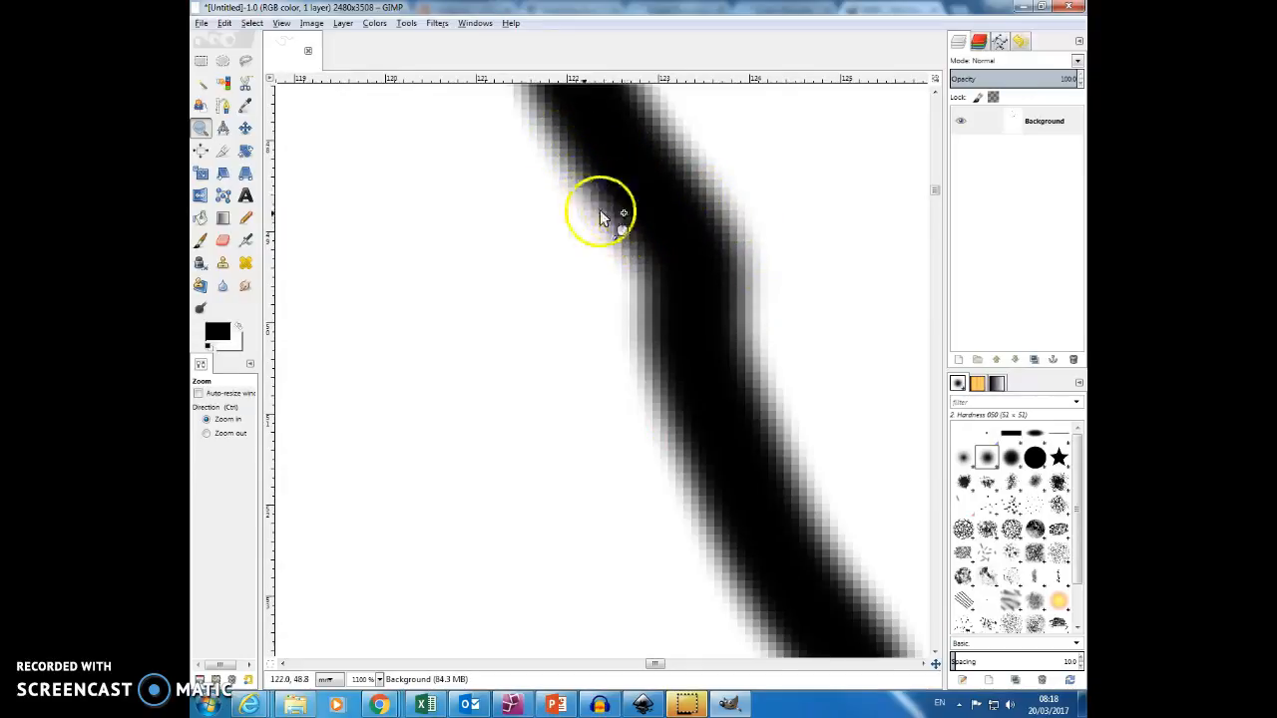
left_click(647, 357)
left_click(661, 359)
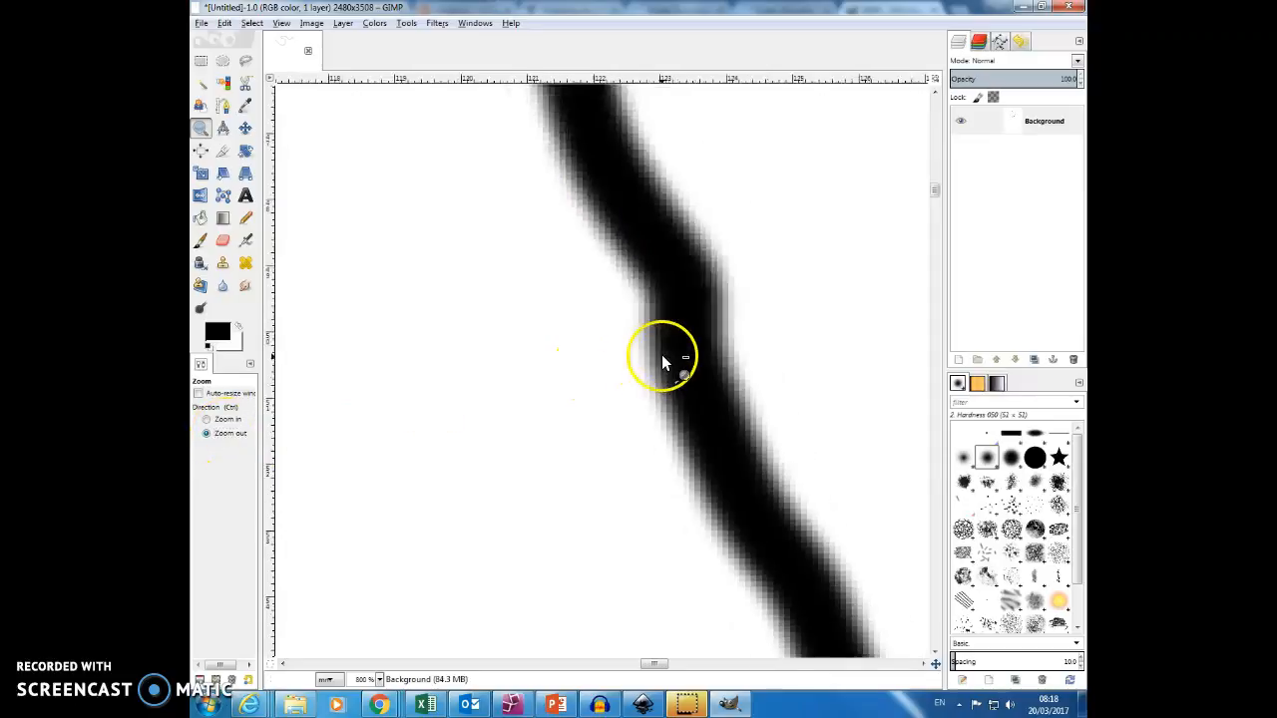
left_click(662, 359)
left_click(661, 359)
left_click(661, 359)
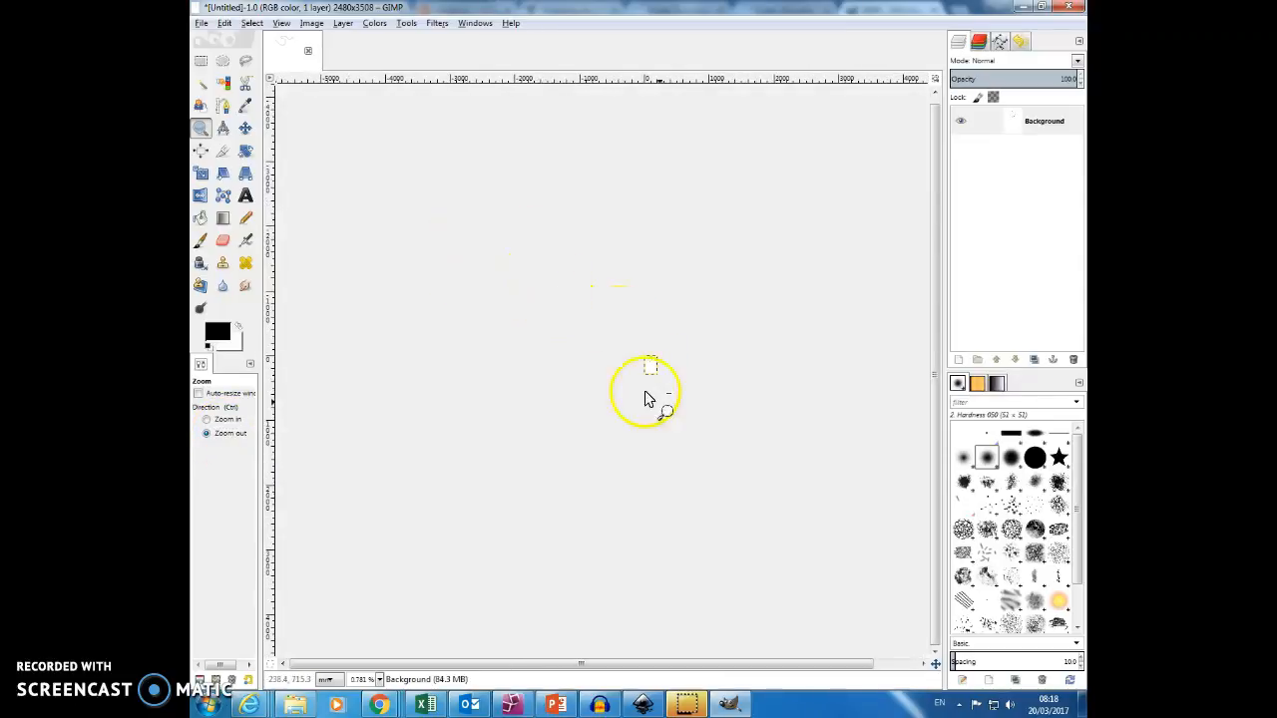
Step: Set the Zoom tool to zoom in and enlarge the page to 25% to view the painted line
right_click(650, 364)
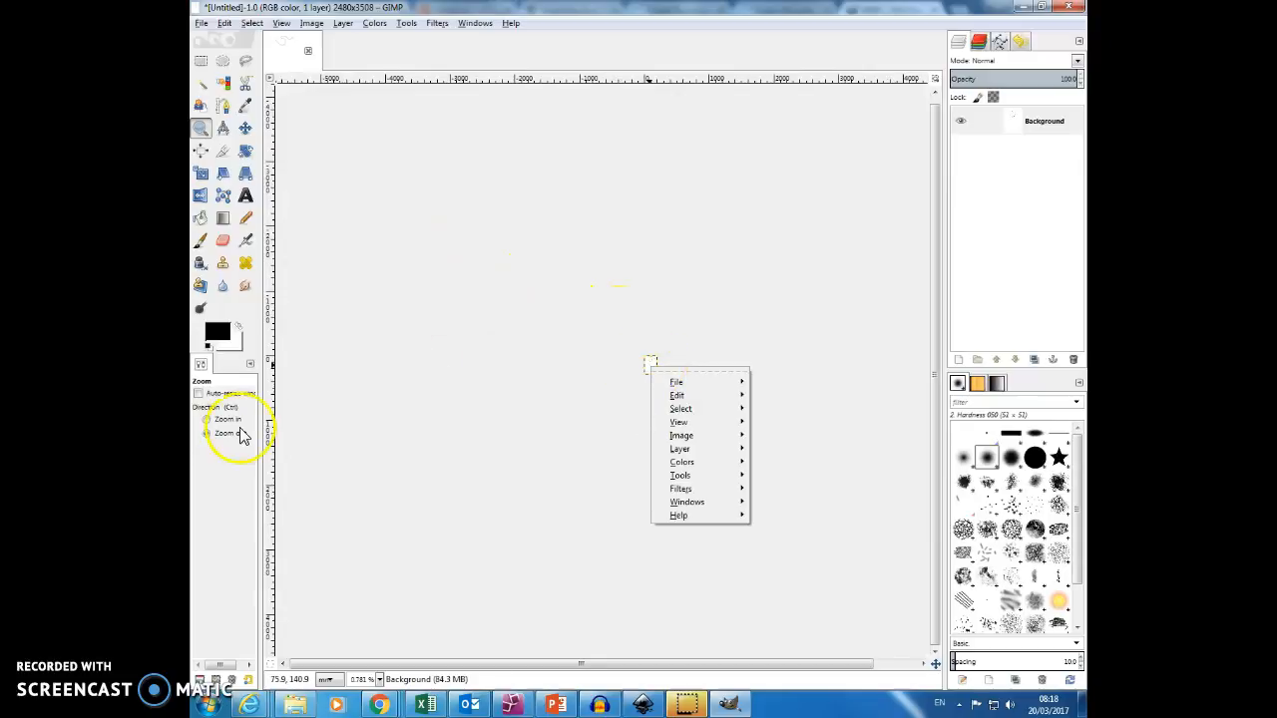
left_click(238, 423)
left_click(237, 419)
left_click(649, 364)
left_click(649, 364)
left_click(649, 364)
left_click(649, 369)
left_click(657, 370)
left_click(662, 370)
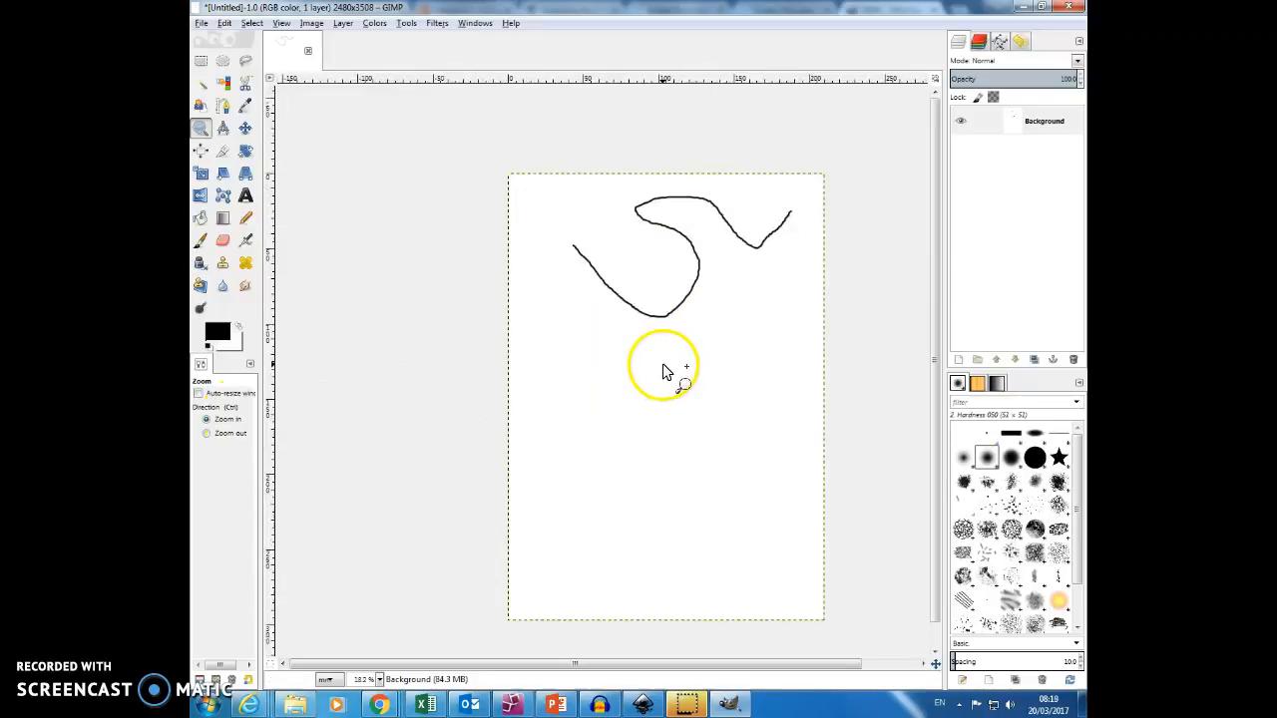
left_click(659, 371)
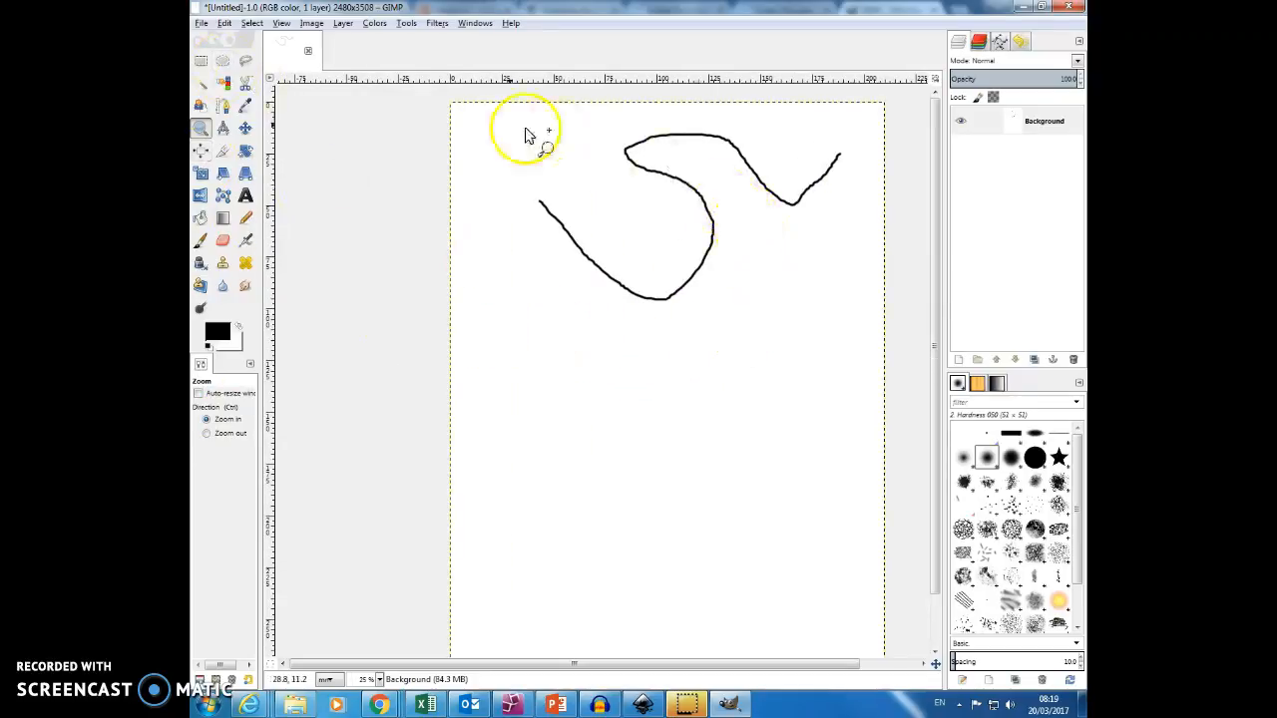
Step: Choose the Chalk 02 brush and paint a small winding stroke on the blank area below the first line with the Paintbrush
left_click(1040, 467)
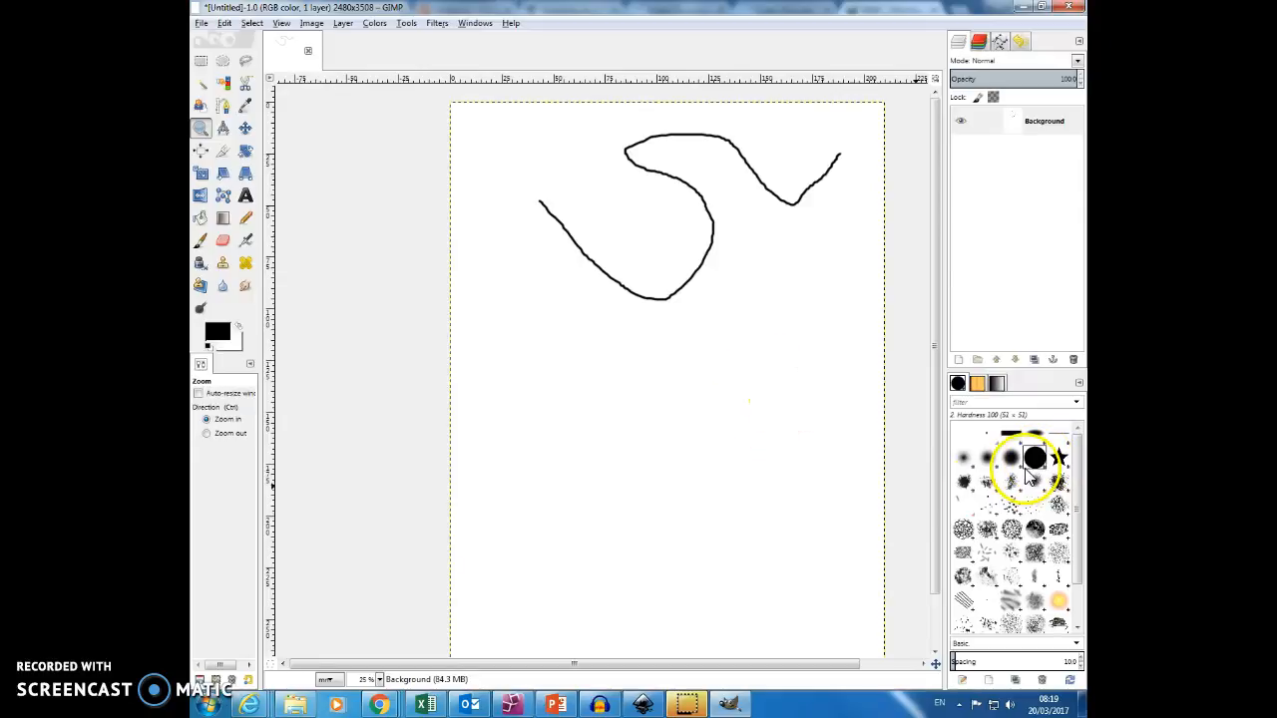
left_click(1012, 530)
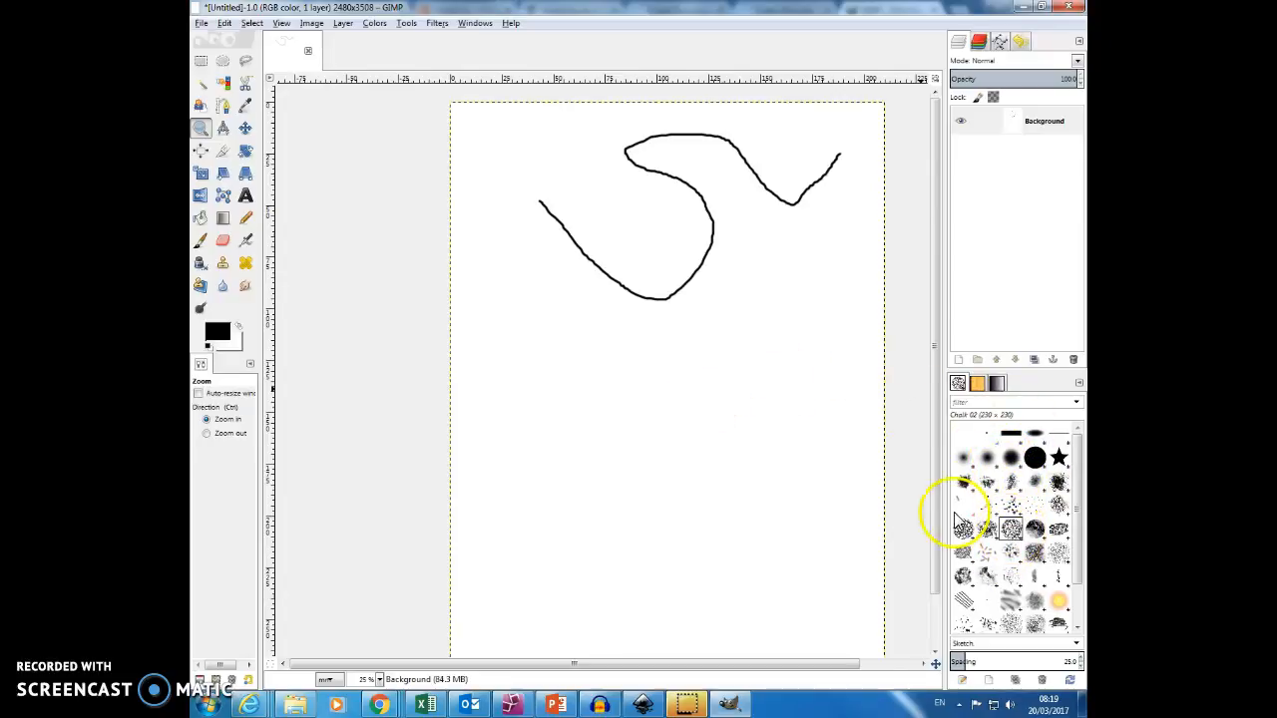
left_click_drag(522, 397, 700, 478)
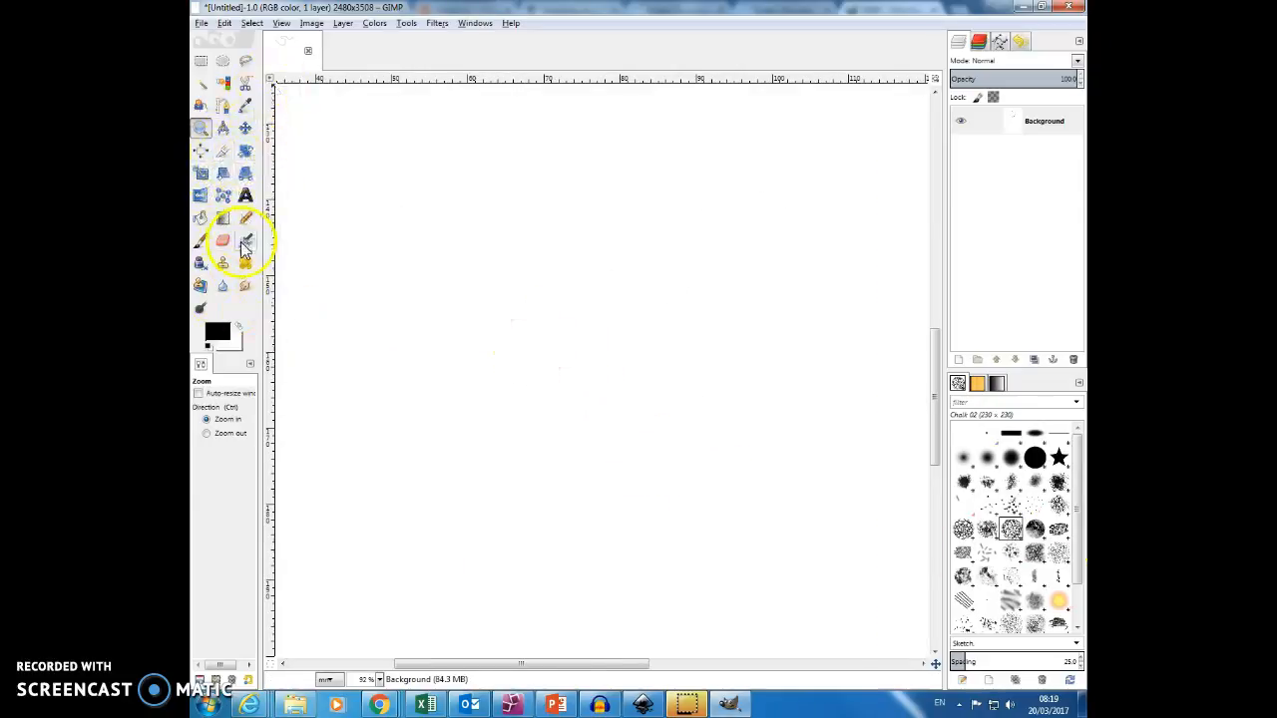
left_click(200, 240)
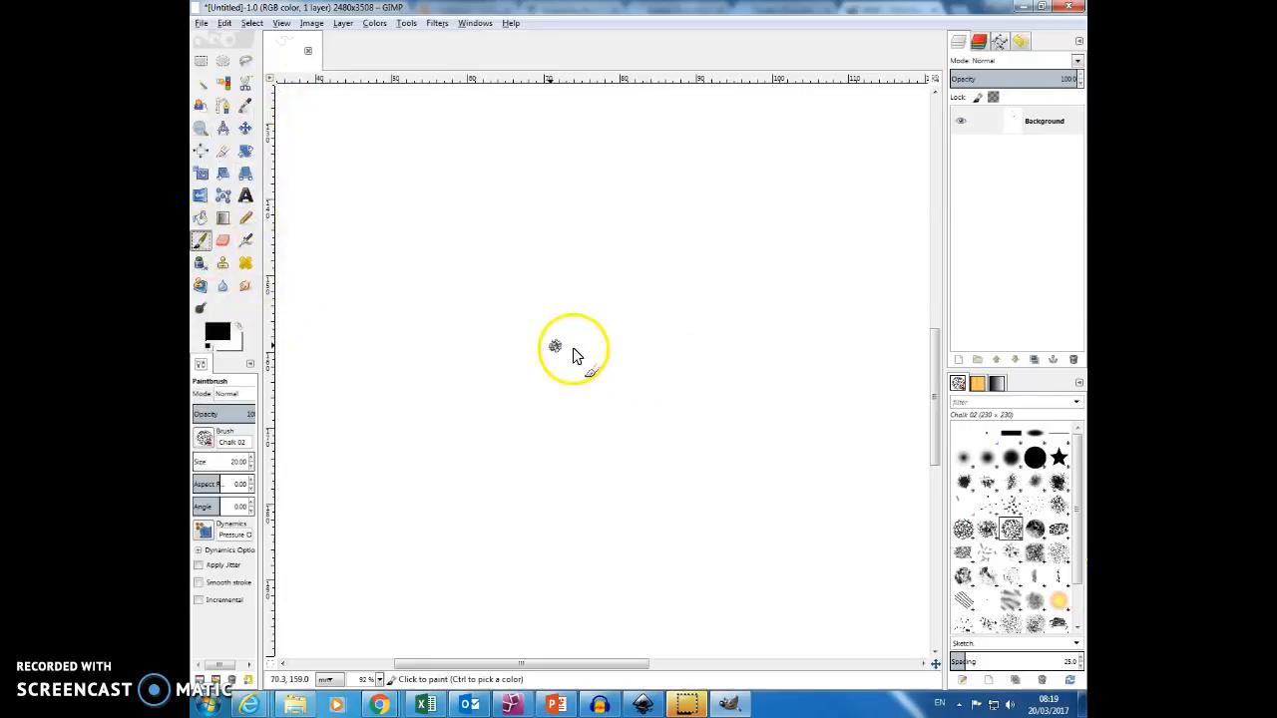
mouse_move(462, 277)
left_mouse_down()
mouse_move(482, 312)
mouse_move(548, 322)
mouse_move(609, 367)
mouse_move(677, 304)
mouse_move(584, 248)
mouse_move(582, 211)
mouse_move(794, 198)
mouse_move(782, 158)
mouse_move(682, 137)
left_mouse_up()
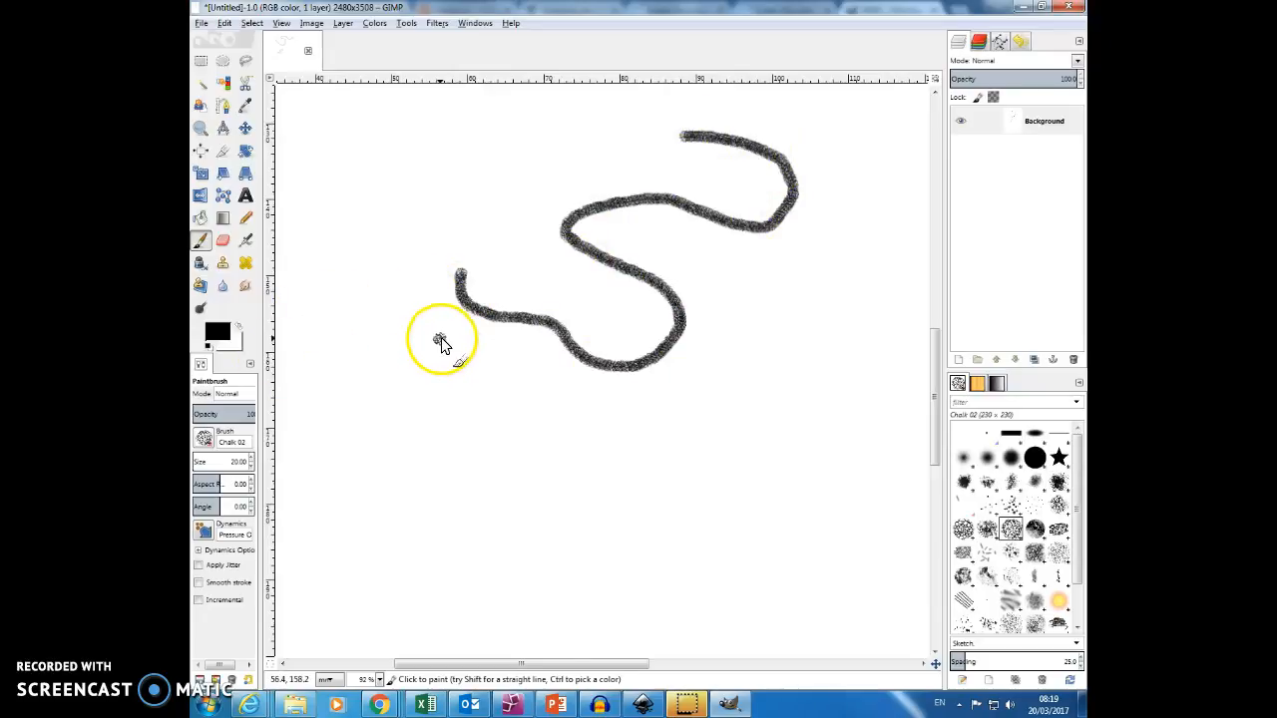
Step: Enlarge the Chalk 02 brush size to about 342 and paint a round dab and a thick loop around it on the lower page
key("ctrl")
scroll(437, 339, "down", 5)
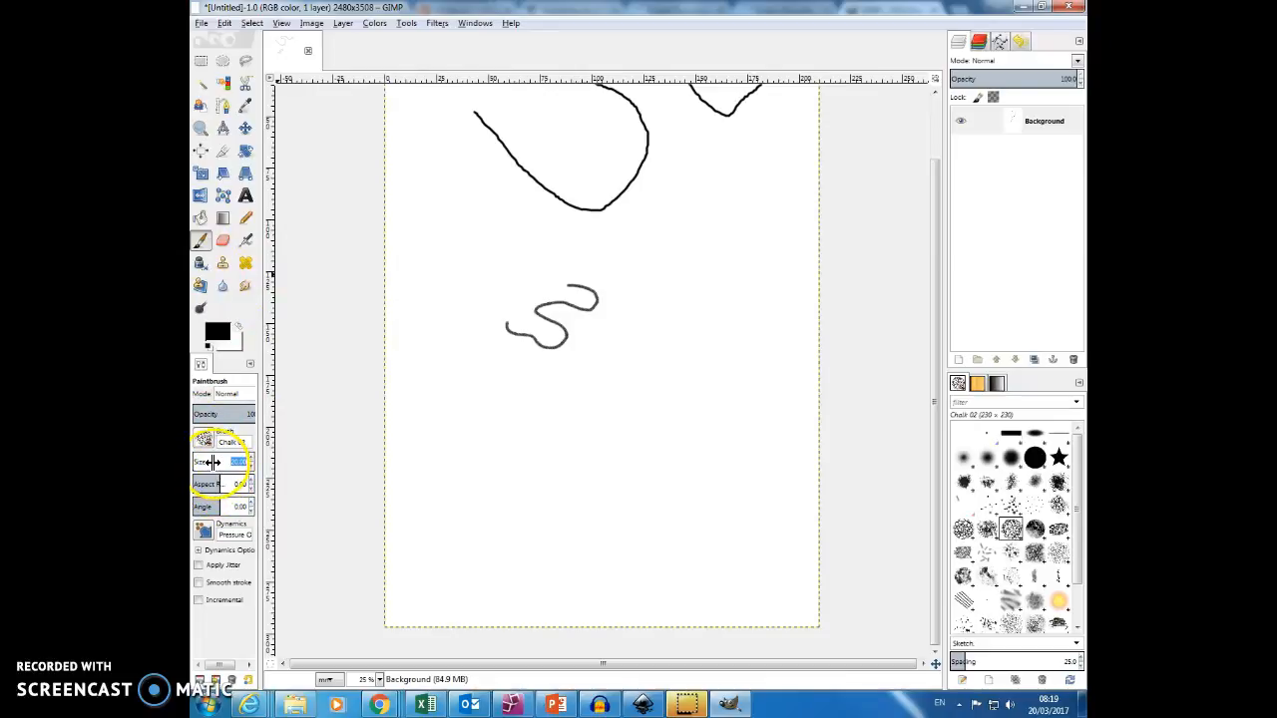
left_click_drag(195, 462, 206, 461)
left_click(555, 465)
mouse_move(638, 394)
left_mouse_down()
mouse_move(689, 487)
mouse_move(653, 526)
mouse_move(554, 535)
mouse_move(468, 459)
mouse_move(499, 403)
mouse_move(595, 406)
mouse_move(652, 378)
mouse_move(667, 331)
left_mouse_up()
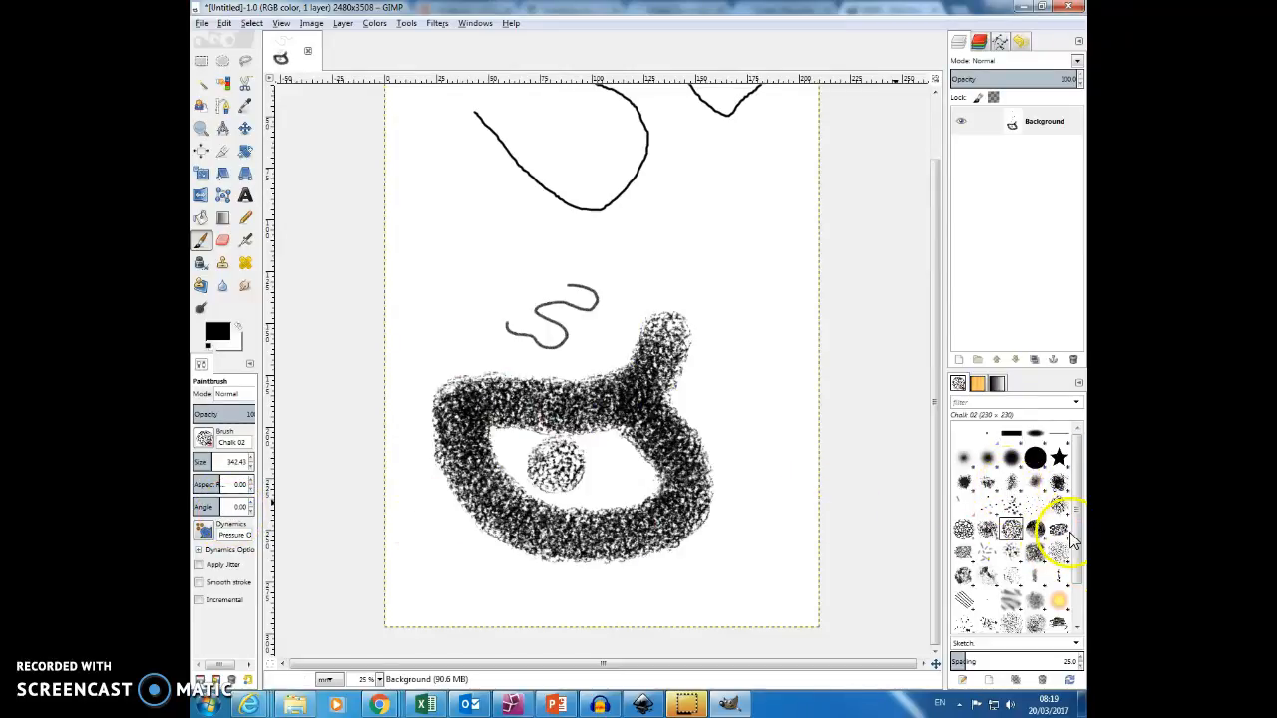
Step: Paint a thick stroke with the Pencil 01 brush, and another across the page with its angle set to about 139 degrees
left_click(1036, 578)
mouse_move(684, 213)
left_mouse_down()
mouse_move(675, 206)
mouse_move(721, 209)
mouse_move(781, 245)
mouse_move(778, 330)
mouse_move(736, 332)
mouse_move(701, 280)
mouse_move(655, 265)
mouse_move(712, 256)
left_mouse_up()
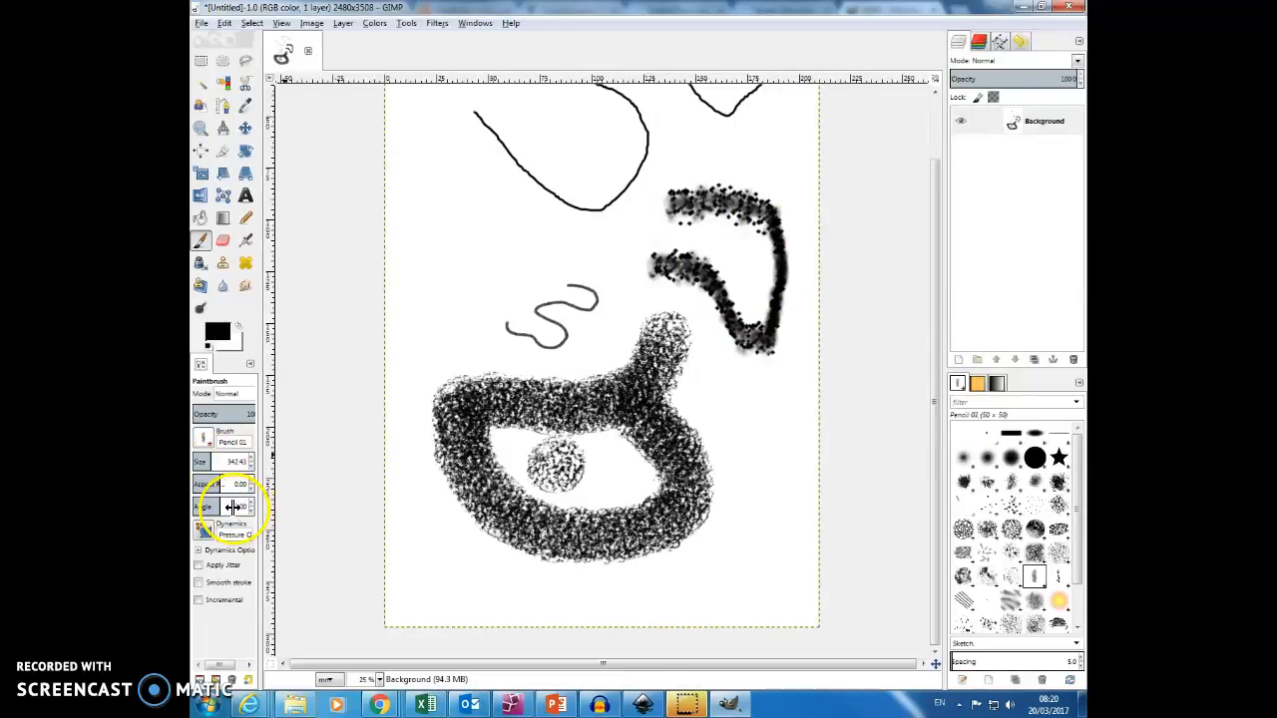
mouse_move(234, 506)
left_mouse_down()
mouse_move(214, 507)
mouse_move(241, 506)
left_mouse_up()
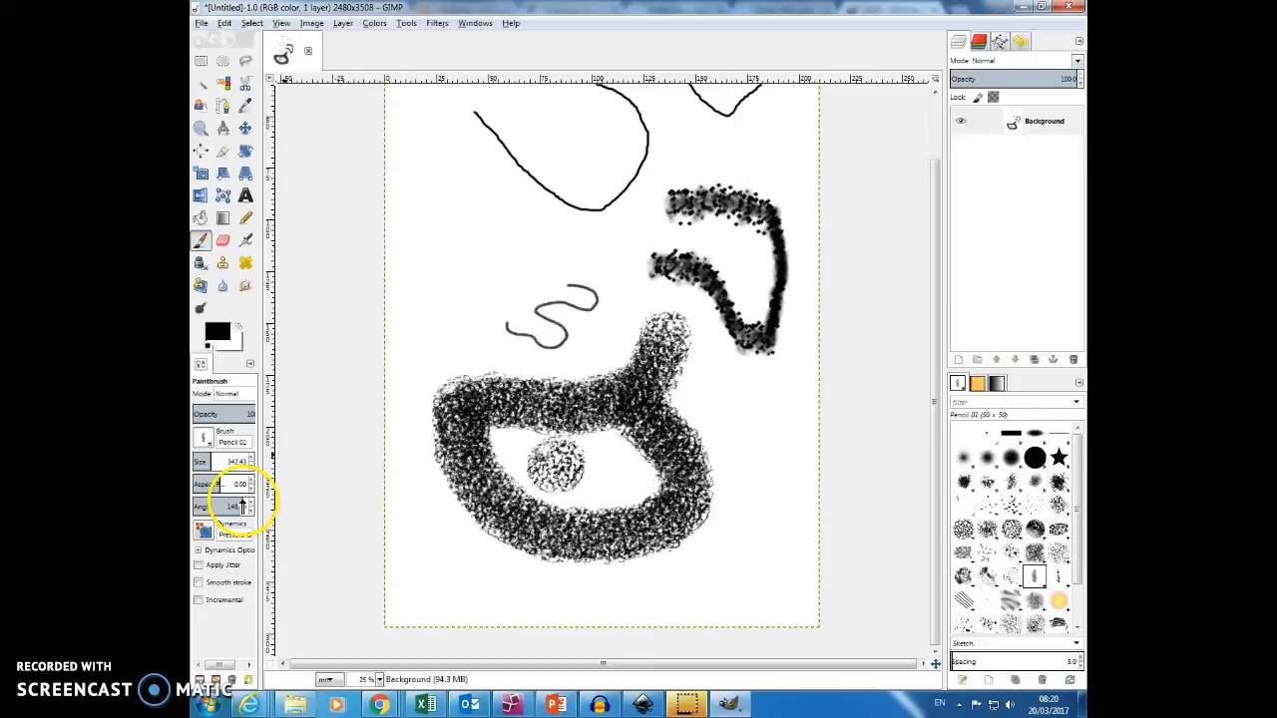
mouse_move(477, 250)
left_mouse_down()
mouse_move(501, 207)
mouse_move(470, 277)
mouse_move(586, 264)
left_mouse_up()
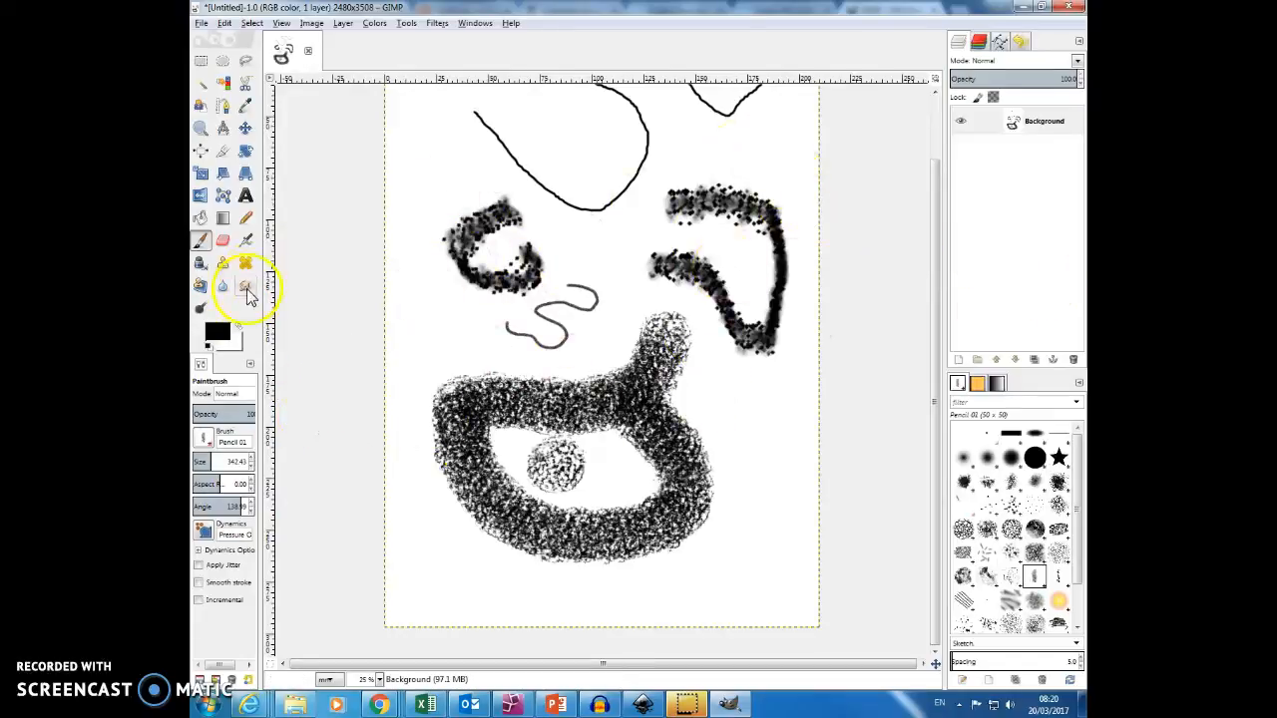
Step: Set the foreground colour to green 00be00 and paint winding strokes over the chalk loop
left_click(219, 337)
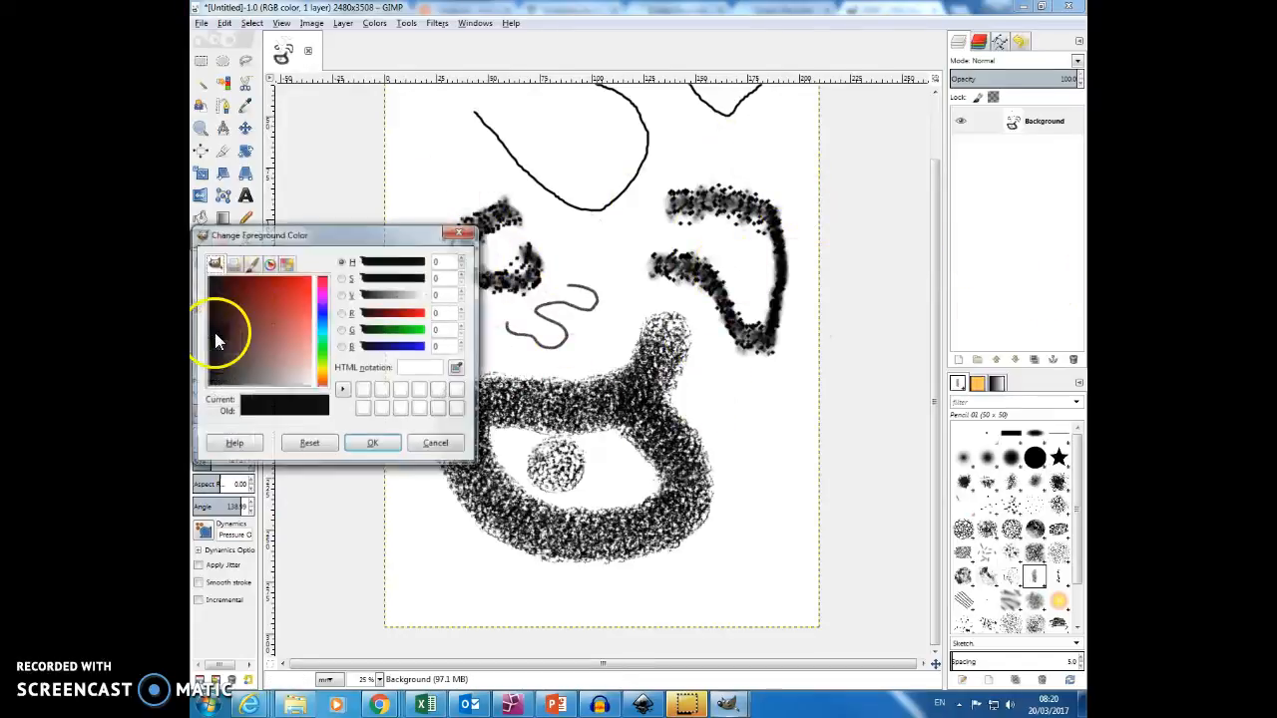
left_click(408, 330)
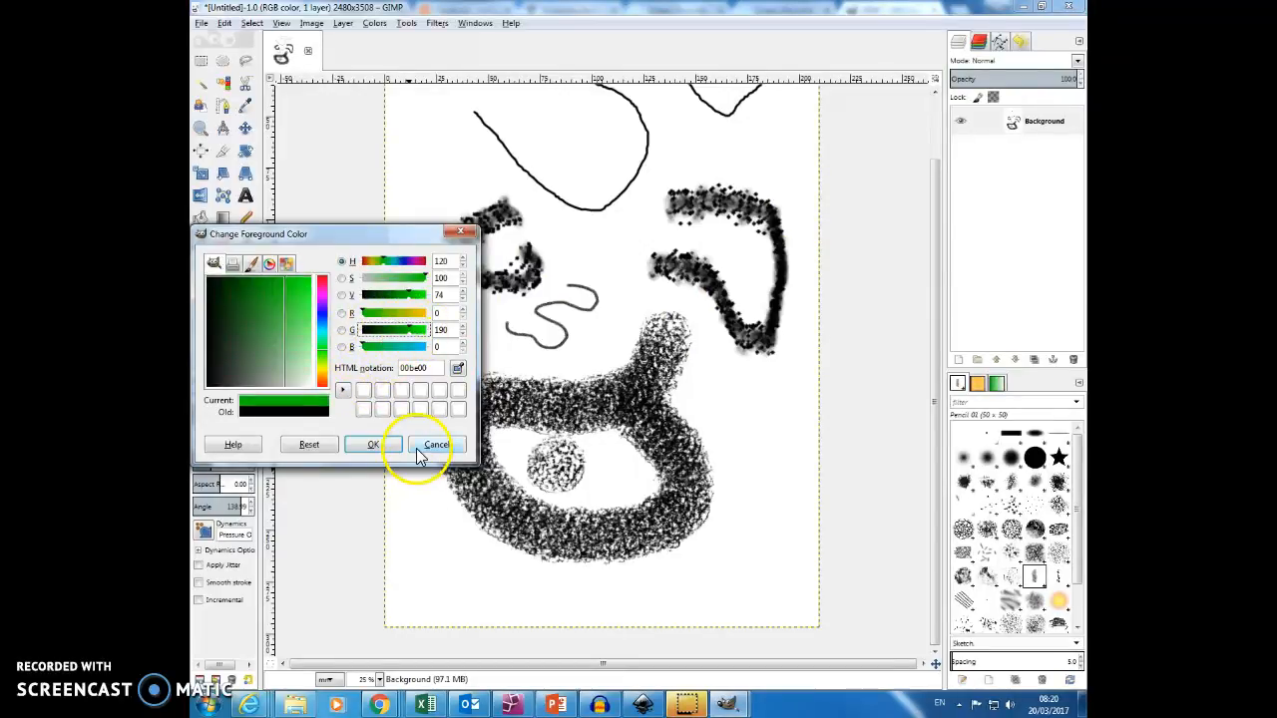
left_click(373, 445)
mouse_move(623, 289)
left_mouse_down()
mouse_move(628, 321)
mouse_move(691, 367)
mouse_move(727, 424)
mouse_move(696, 462)
mouse_move(582, 429)
mouse_move(530, 389)
mouse_move(464, 450)
left_mouse_up()
left_click_drag(632, 525, 784, 458)
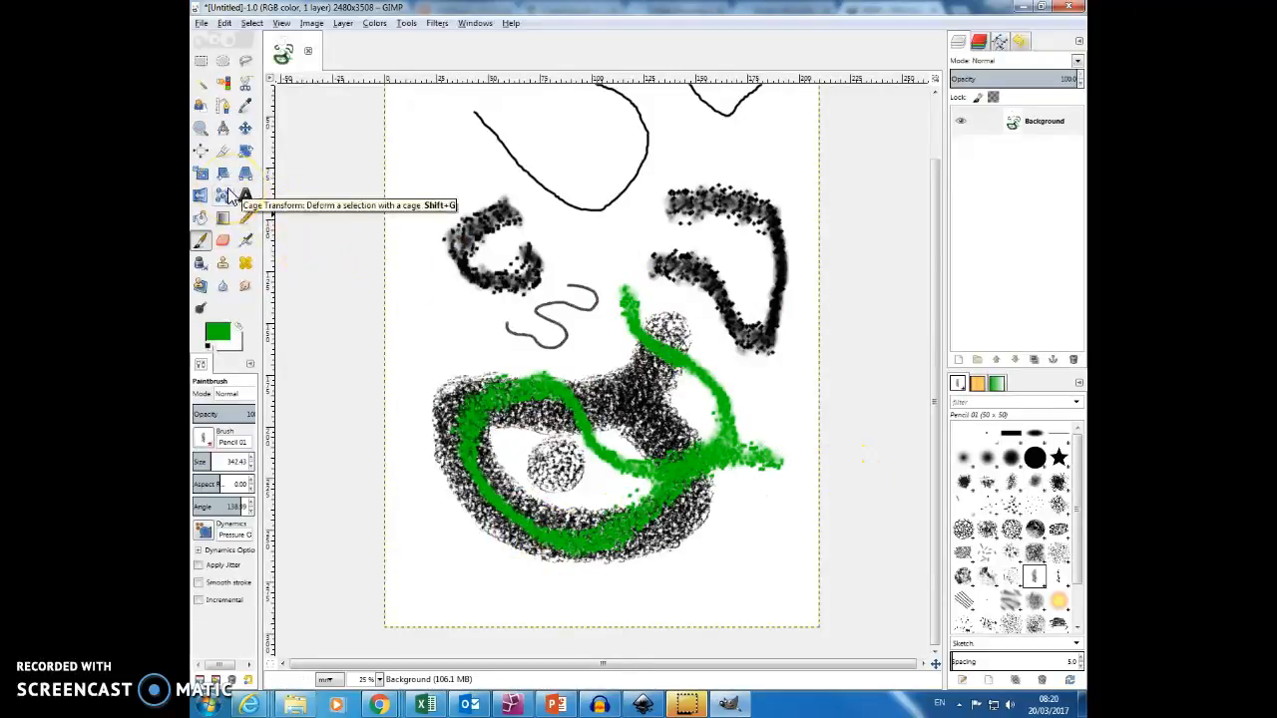
Step: Make a rectangular selection about 1344 by 416 px across the small black loop and paint green Paintbrush strokes inside it
left_click(224, 147)
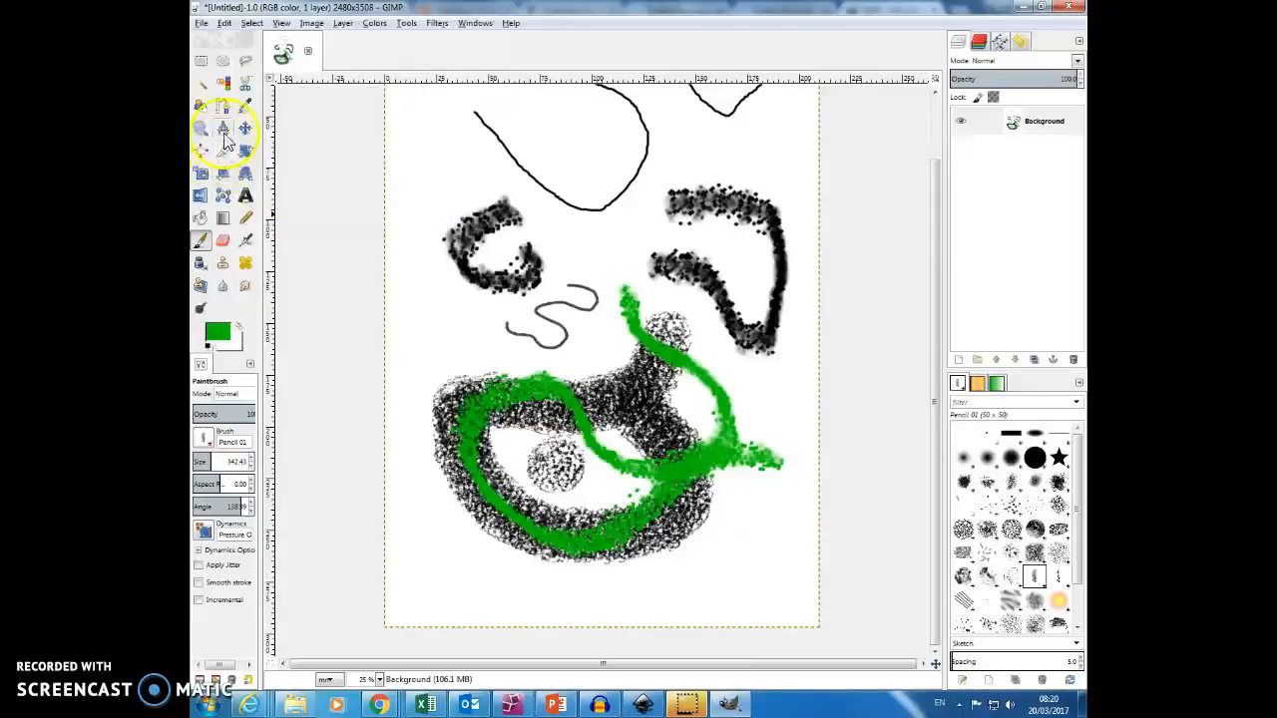
left_click(201, 61)
left_click_drag(412, 199, 647, 270)
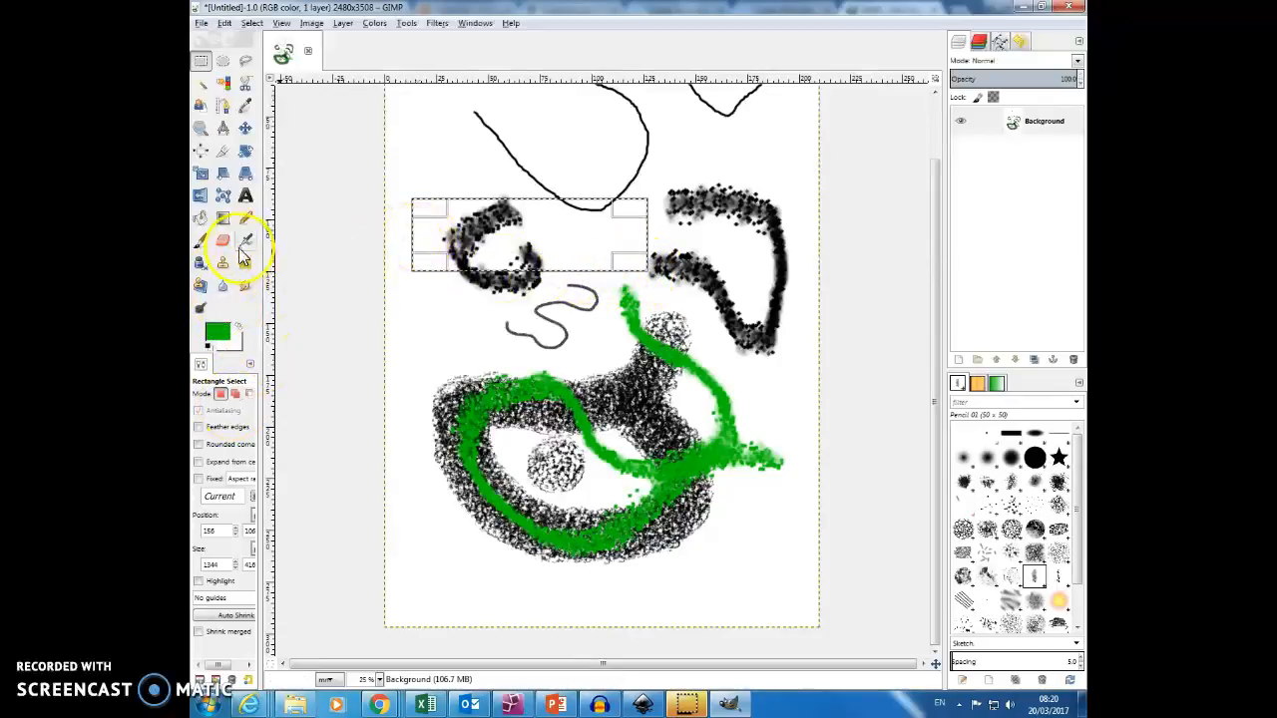
left_click(202, 241)
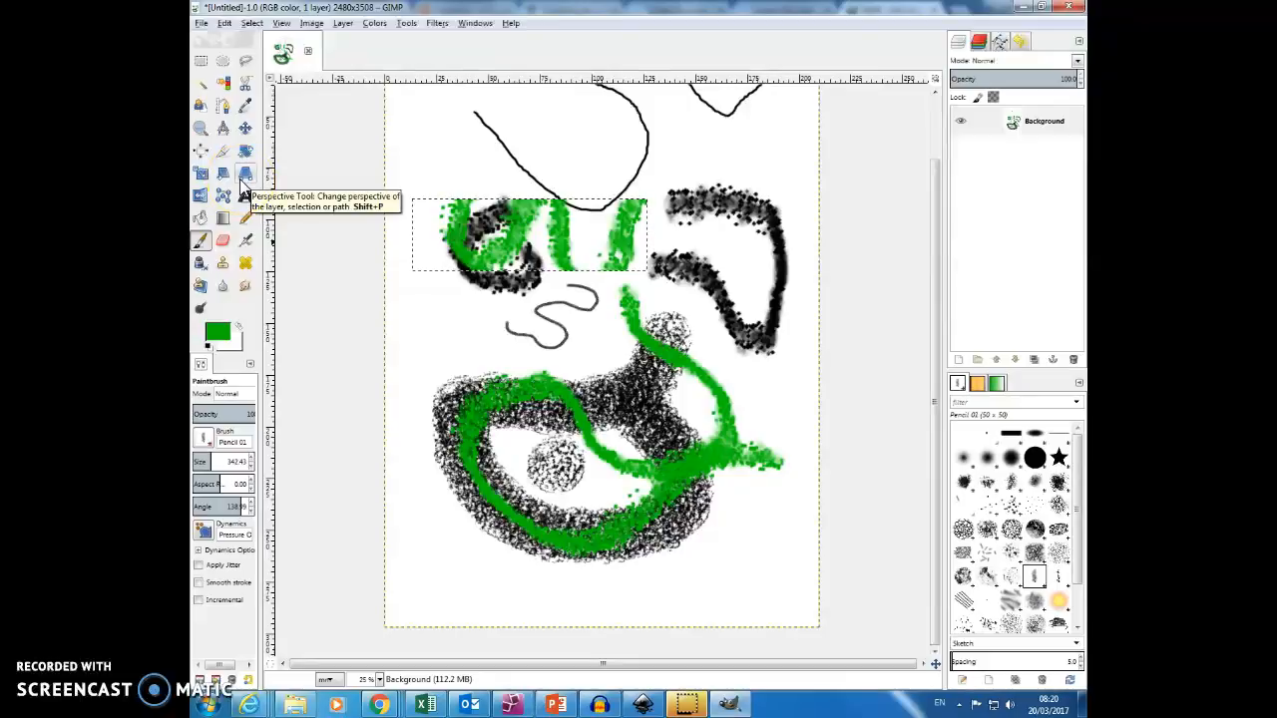
Step: Draw an elliptical selection about 908 by 396 px, and replace it with a large freehand selection around the right half of the chalk loop
left_click(227, 68)
left_click_drag(521, 148, 682, 212)
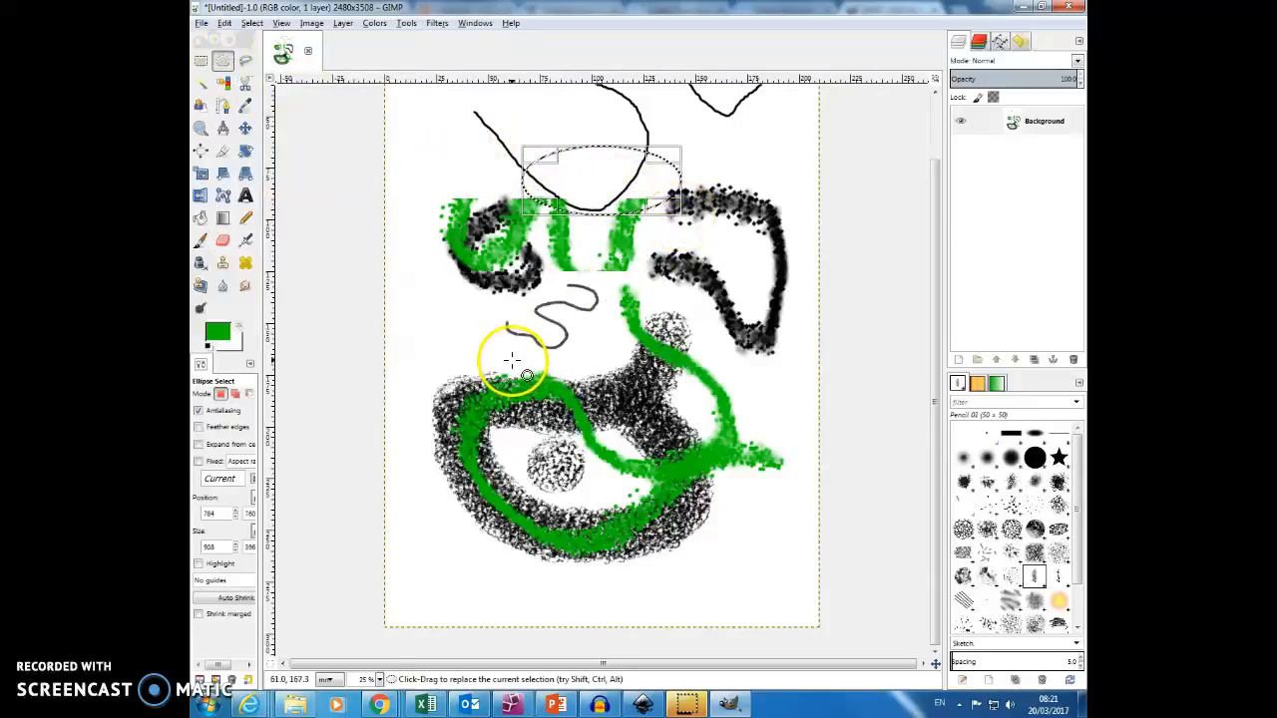
left_click(247, 64)
mouse_move(667, 295)
left_mouse_down()
mouse_move(577, 320)
mouse_move(541, 378)
mouse_move(577, 450)
mouse_move(665, 530)
mouse_move(759, 462)
mouse_move(759, 364)
mouse_move(696, 313)
mouse_move(646, 292)
left_mouse_up()
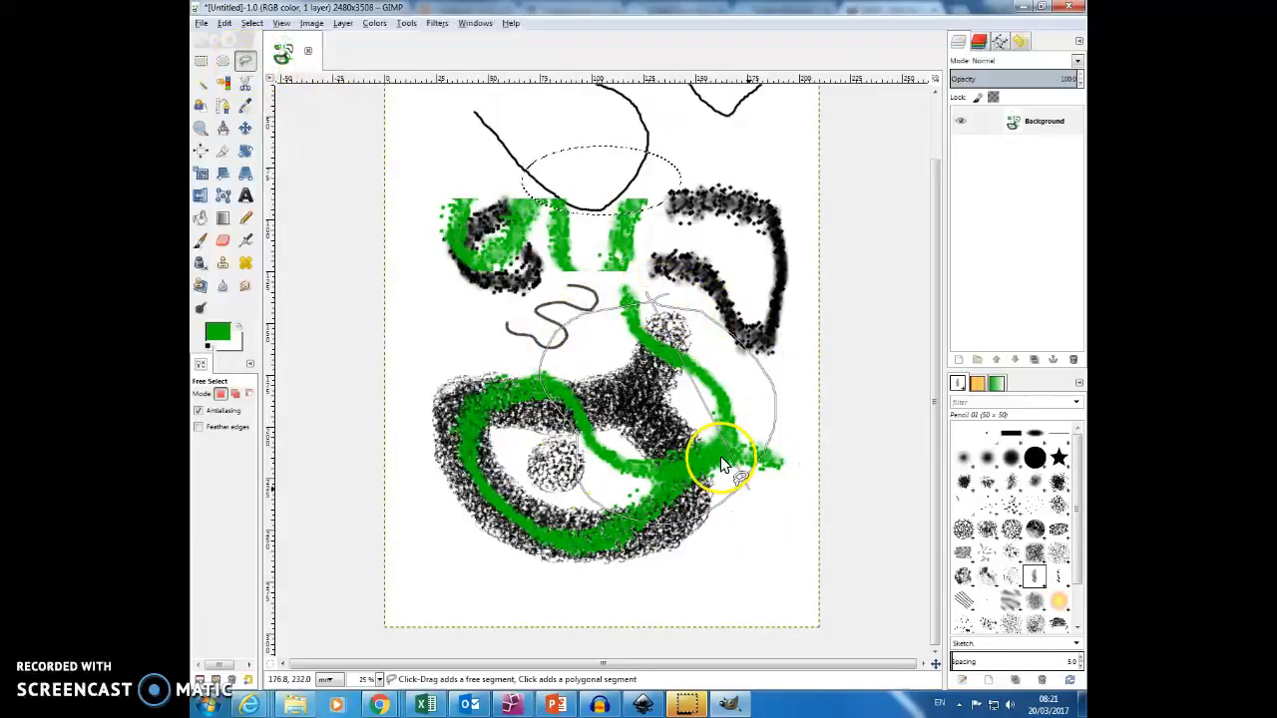
left_click(665, 293)
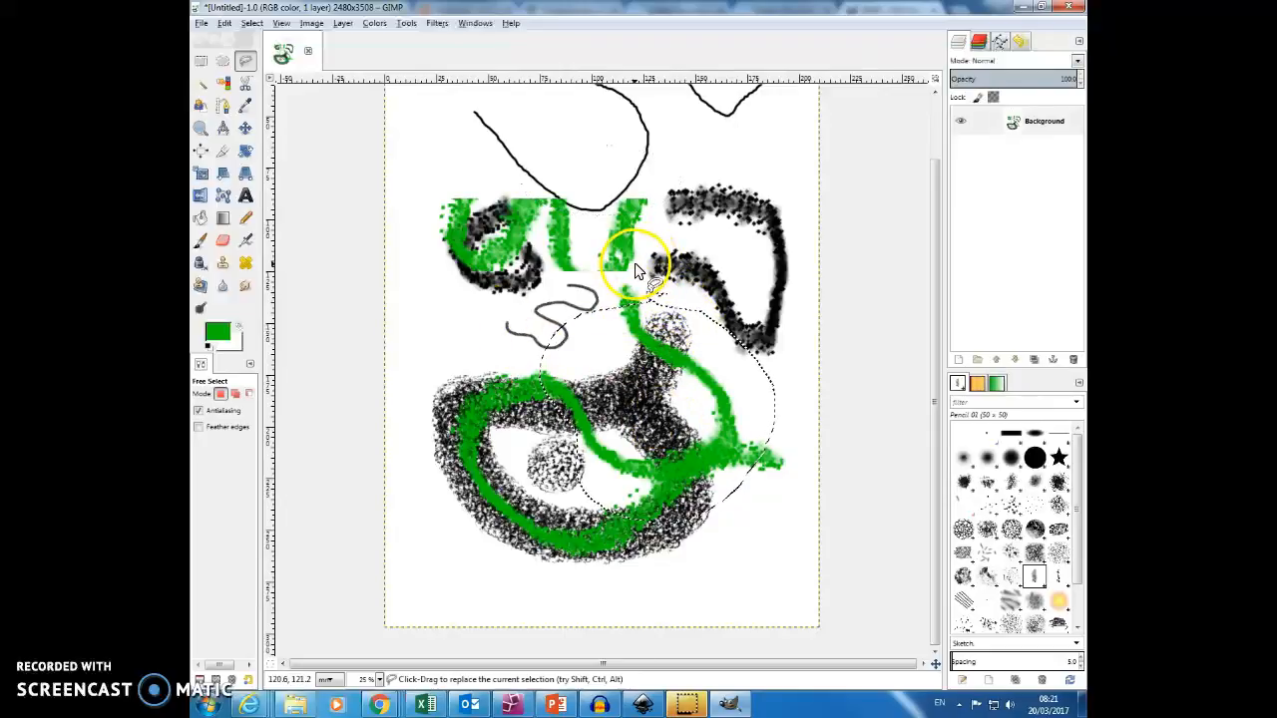
Step: Subtract a small freehand area from the selection's upper edge and add a rounded bump beside it with Free Select
key("ctrl")
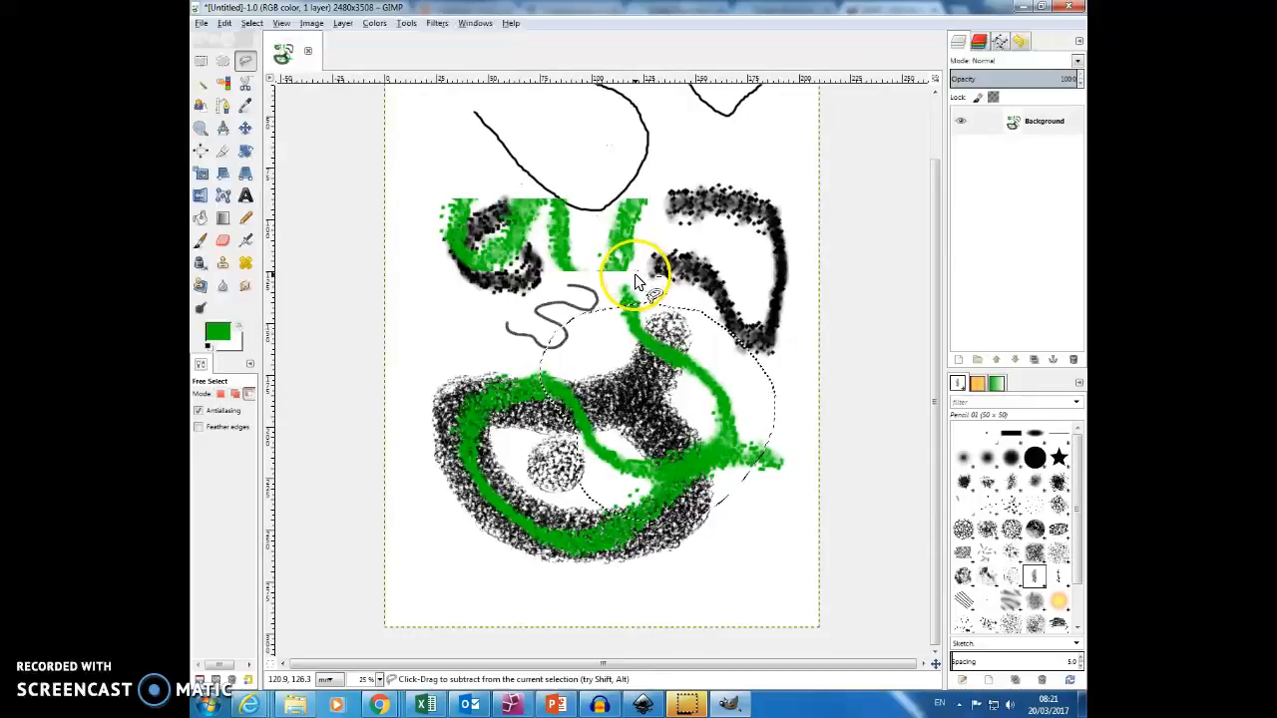
mouse_move(648, 320)
left_mouse_down()
mouse_move(711, 285)
mouse_move(635, 271)
left_mouse_up()
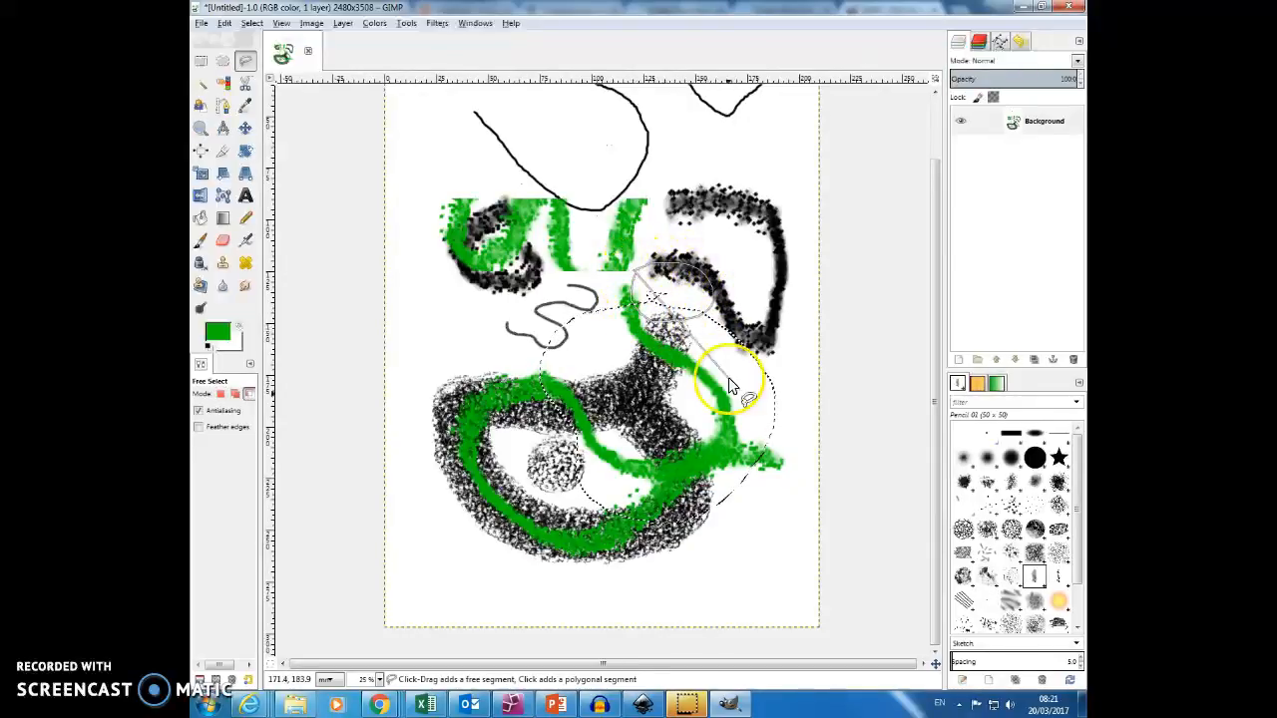
left_click(639, 272)
key("shift")
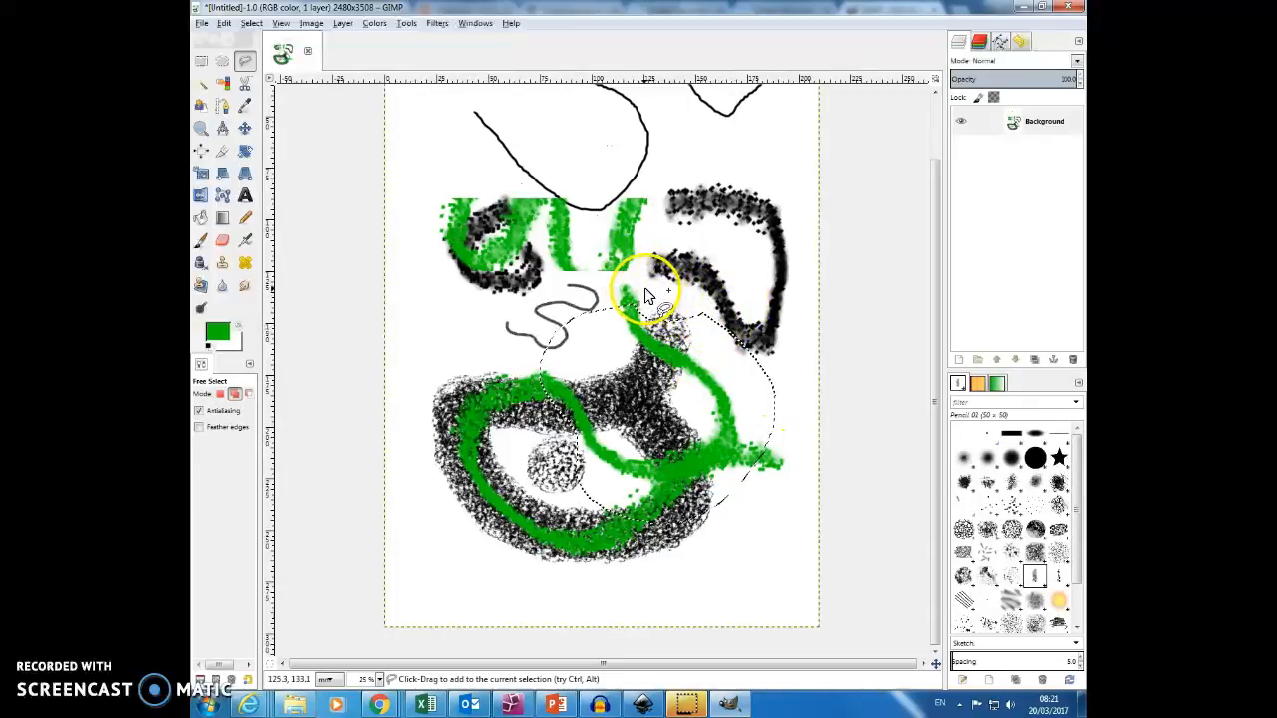
mouse_move(622, 302)
left_mouse_down()
mouse_move(591, 319)
mouse_move(605, 281)
mouse_move(621, 319)
mouse_move(594, 321)
left_mouse_up()
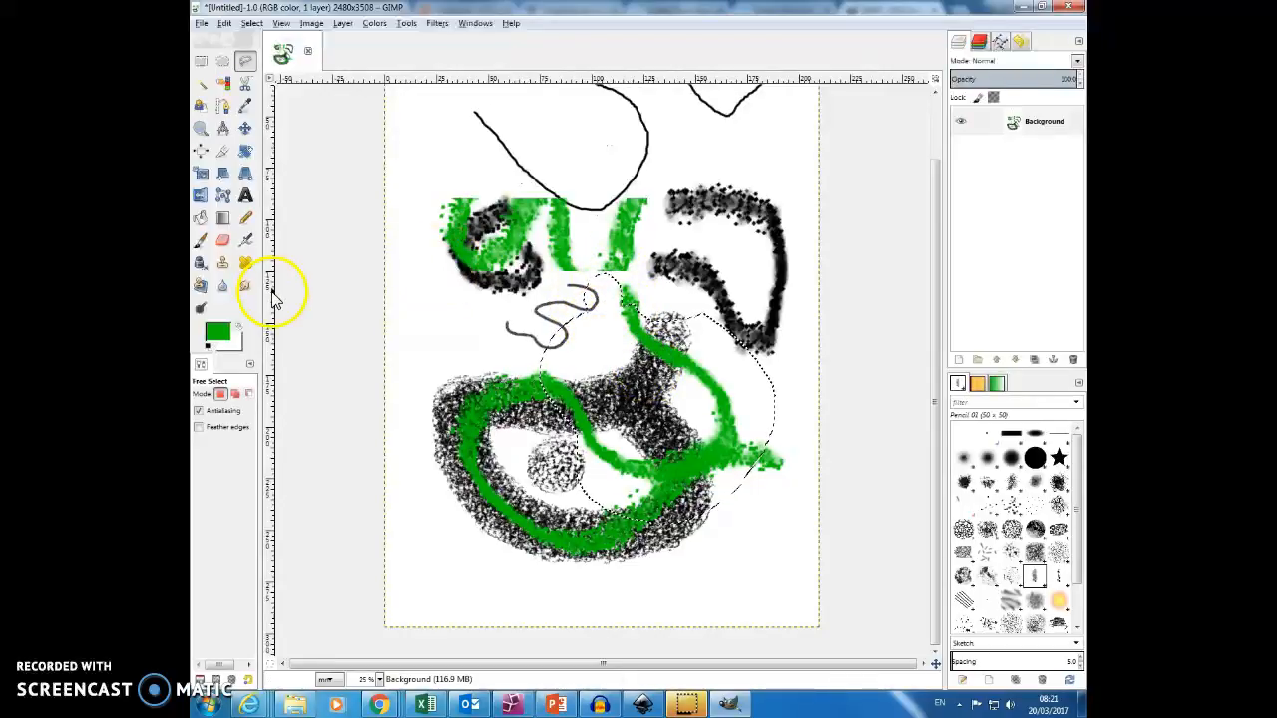
Step: Choose the Hardness 100 brush and paint the whole freehand selection solid green with the Paintbrush
left_click(1038, 458)
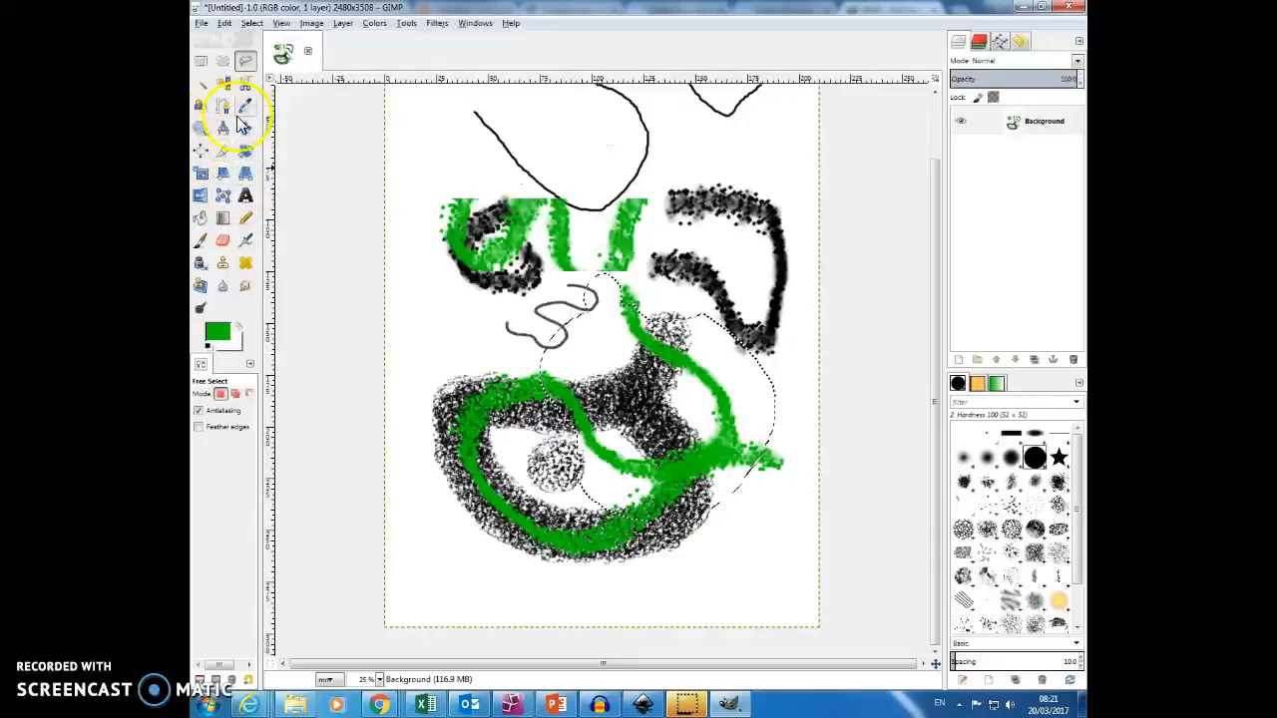
left_click(201, 239)
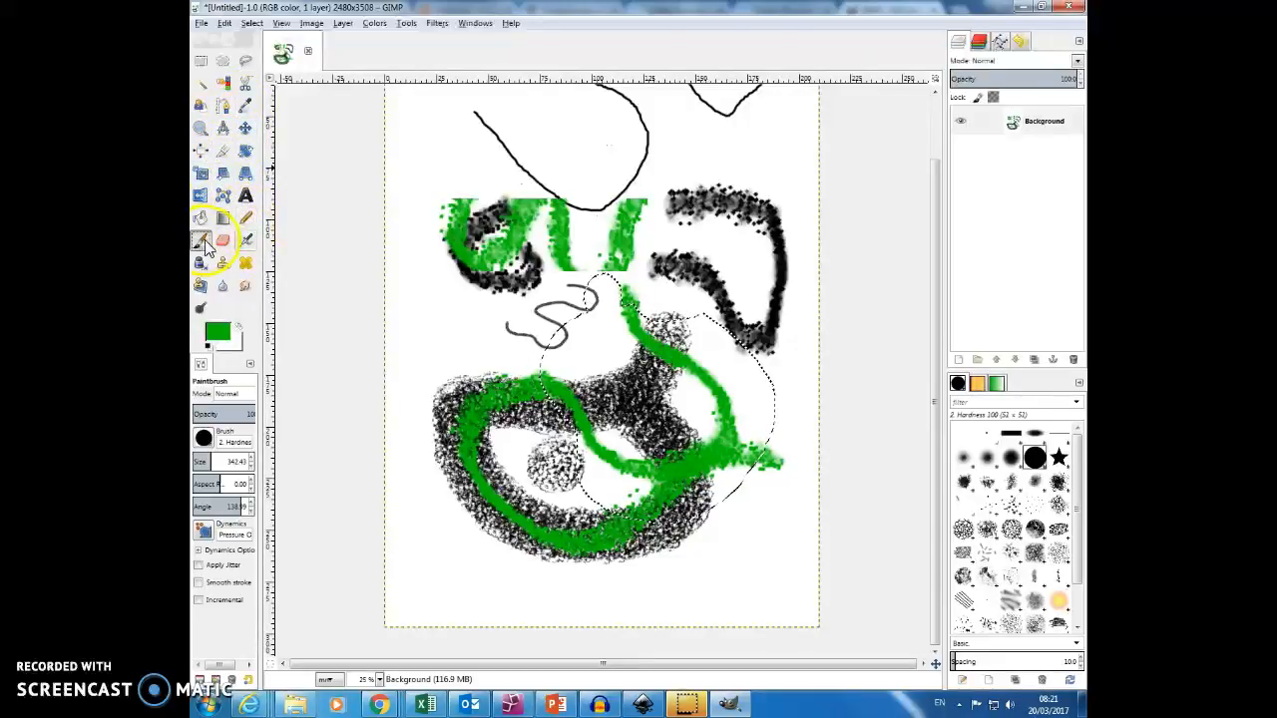
mouse_move(577, 317)
left_mouse_down()
mouse_move(624, 306)
mouse_move(593, 328)
mouse_move(755, 343)
mouse_move(666, 383)
mouse_move(704, 407)
mouse_move(698, 381)
mouse_move(505, 512)
mouse_move(718, 445)
mouse_move(607, 589)
mouse_move(622, 484)
left_mouse_up()
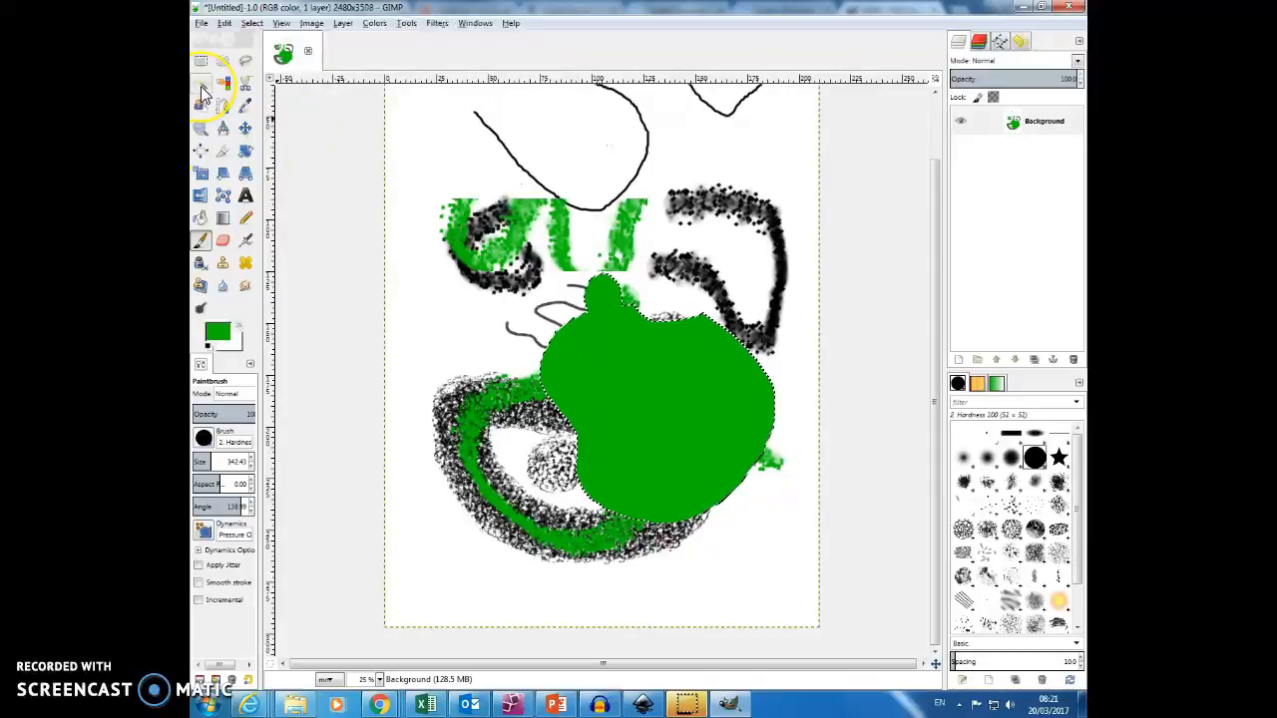
Step: Duplicate the image and clear the selection in the copy with Rectangle Select
left_click(227, 155)
key("ctrl+d")
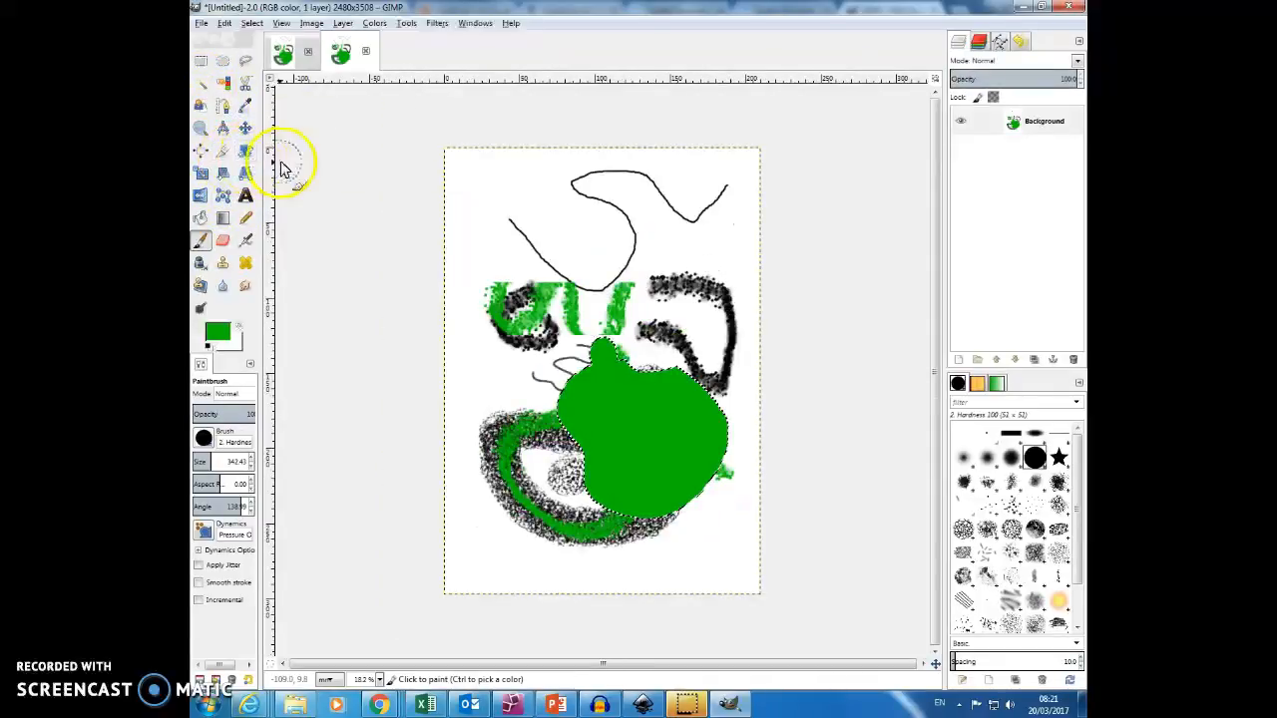
left_click(201, 59)
left_click(399, 158)
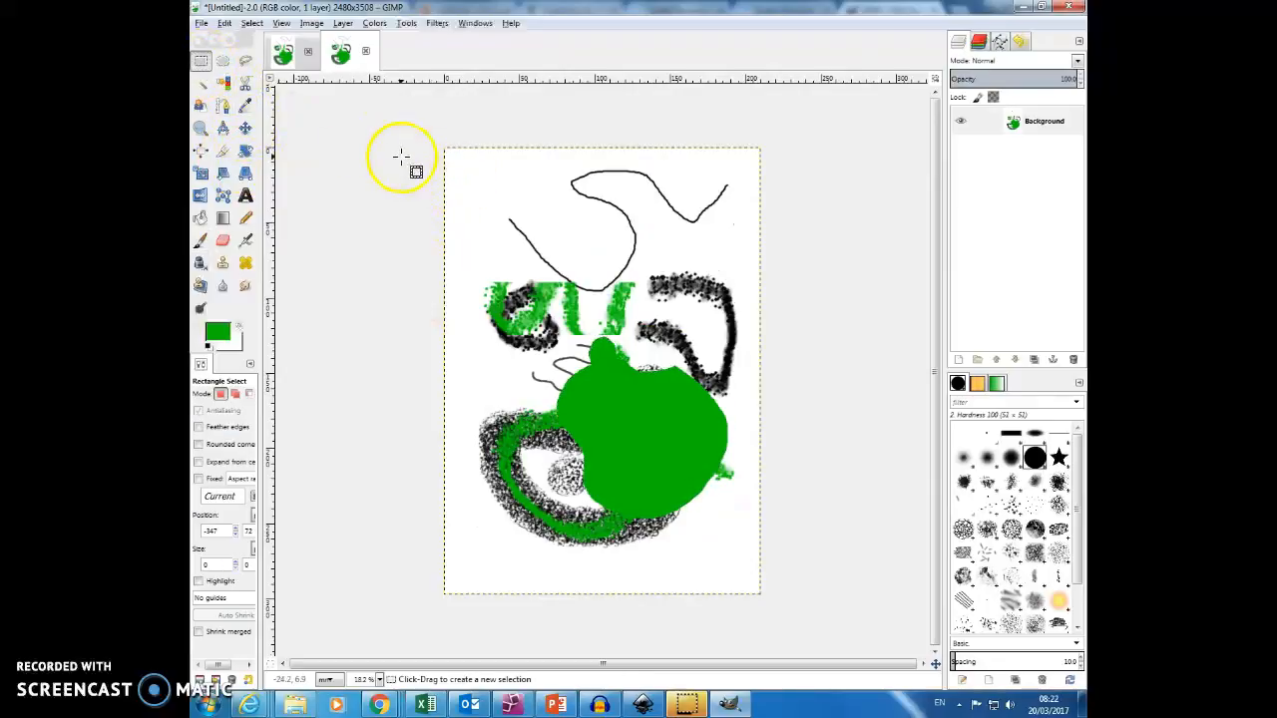
Step: Select the solid green shape by its colour with the Fuzzy Select tool
left_click(202, 88)
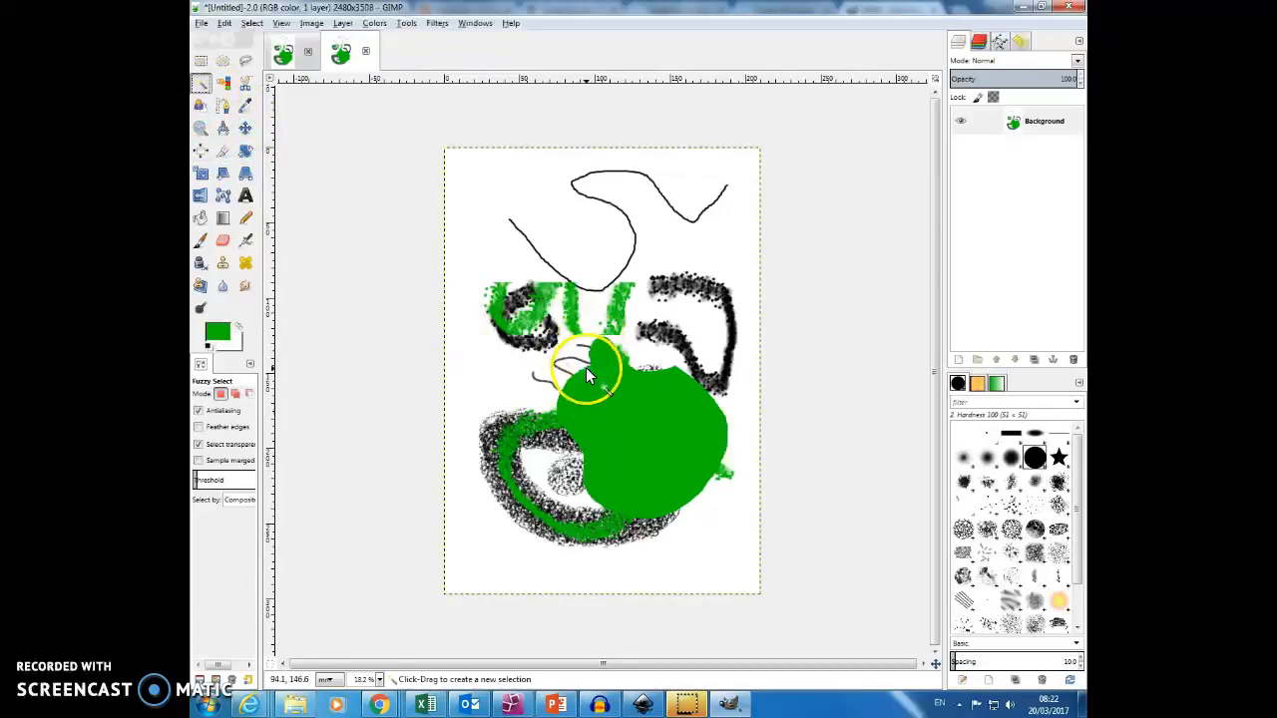
left_click(632, 425)
left_click(650, 508)
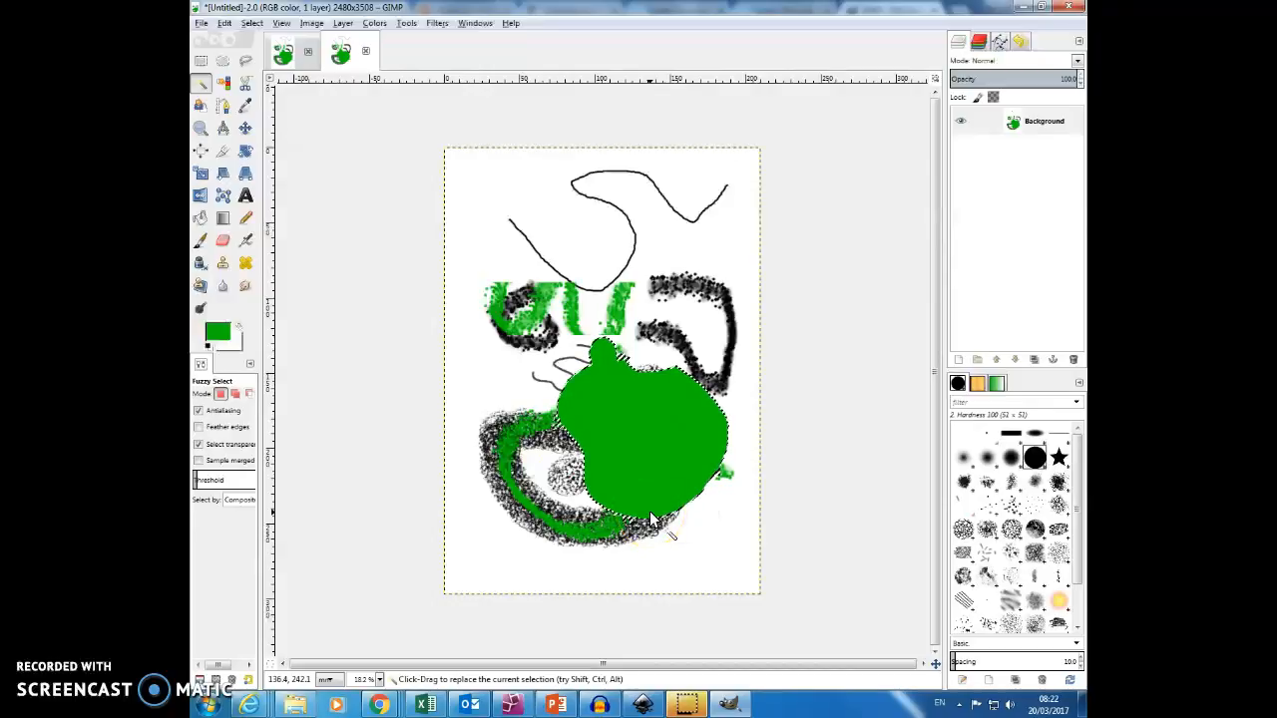